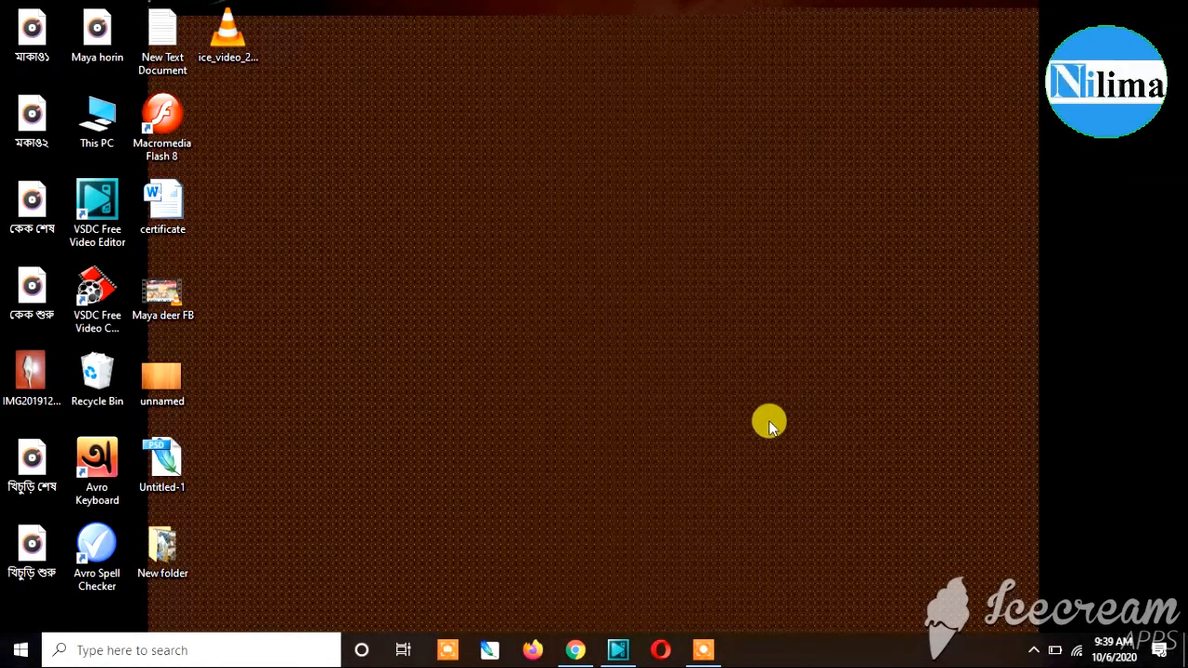
click(614, 659)
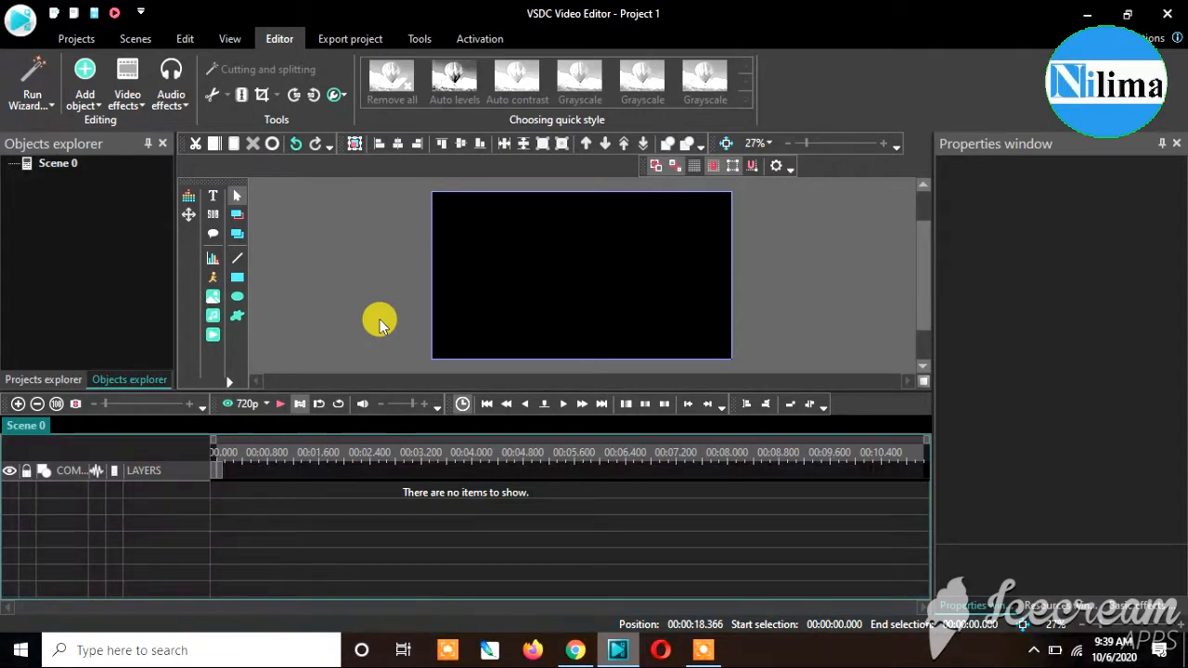
click(213, 340)
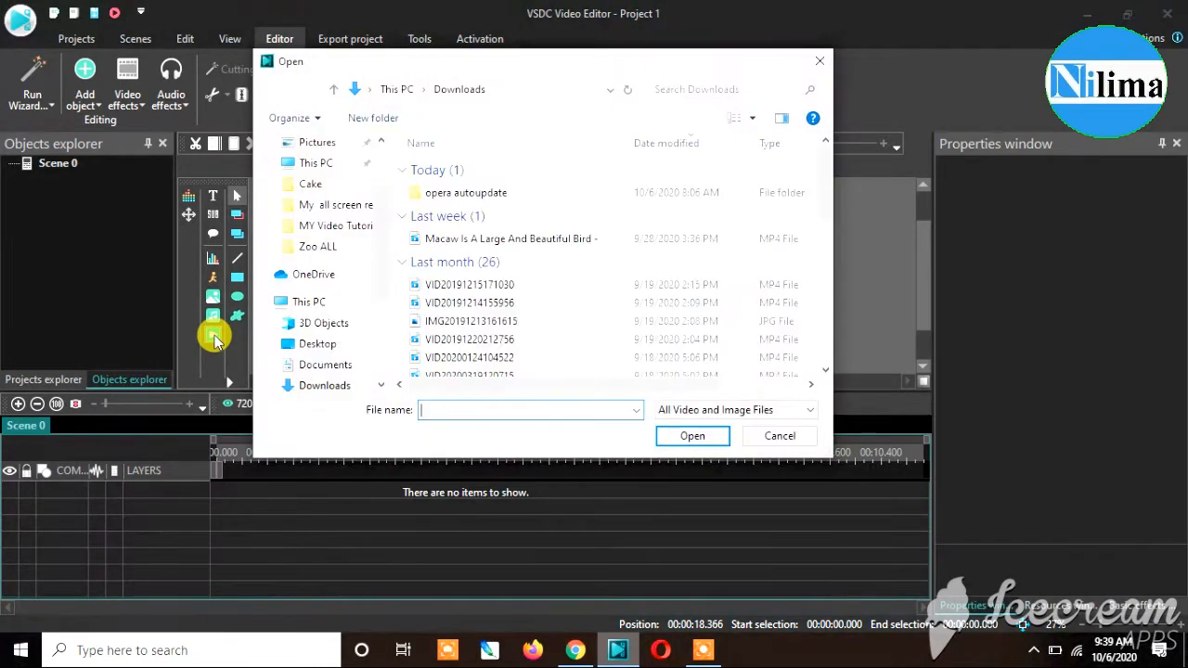
click(464, 285)
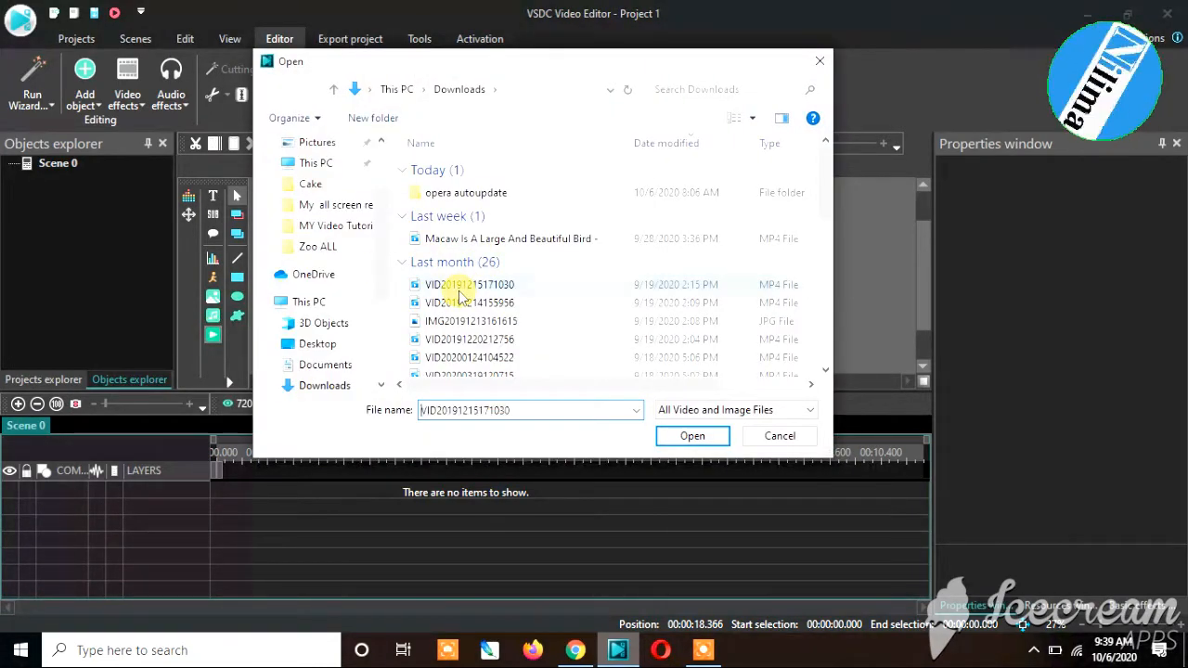
click(698, 438)
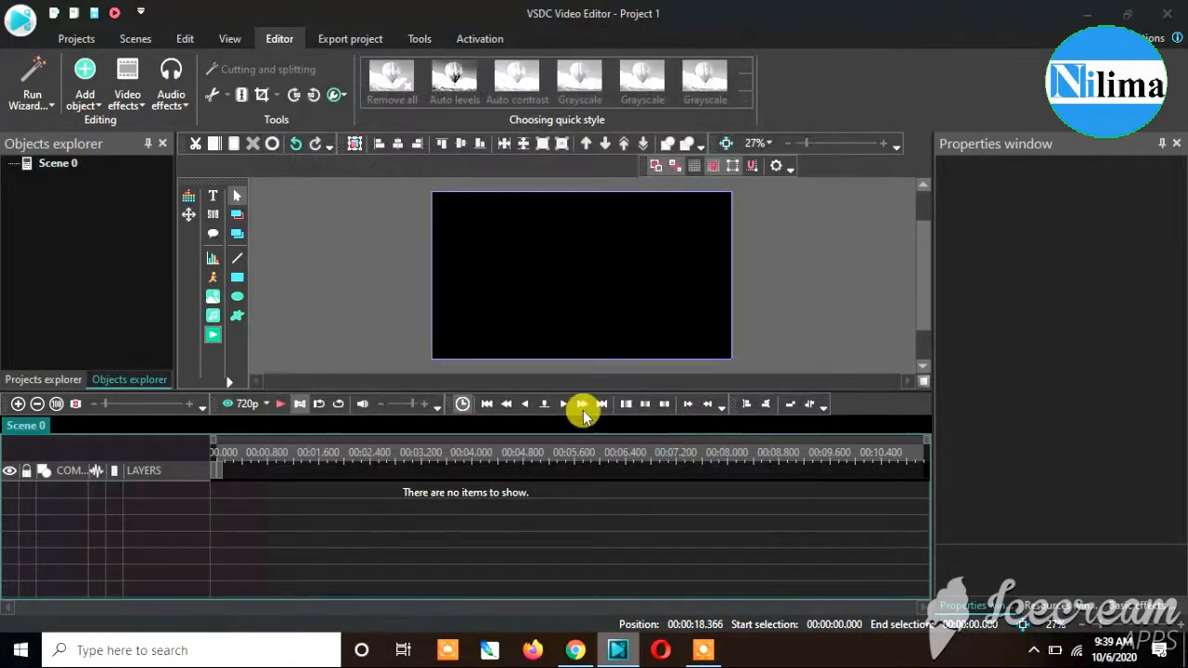
click(754, 409)
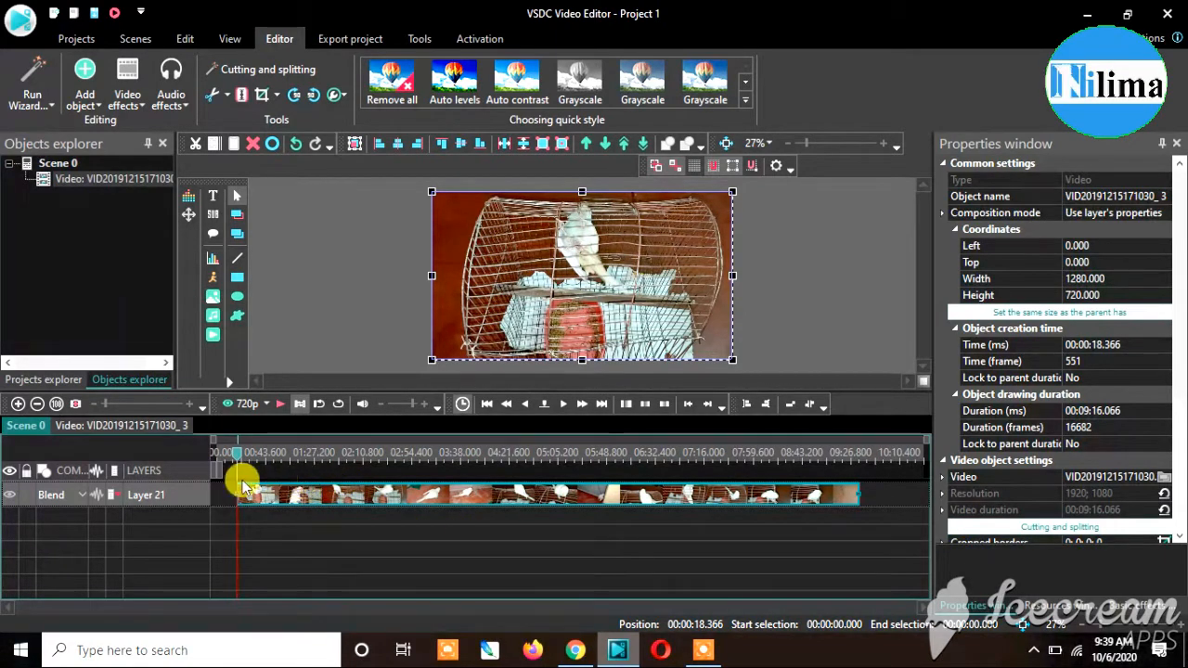
drag(272, 499, 233, 454)
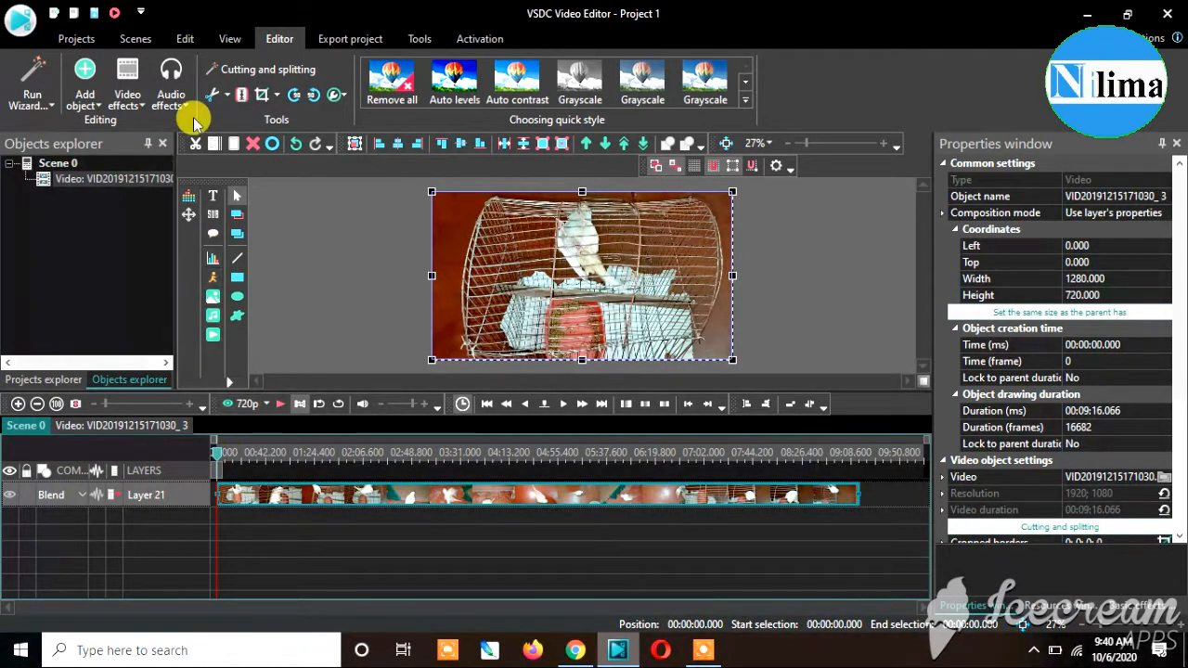
- Add a Rotate transform effect to the video for its whole parent duration on a new layer
click(142, 109)
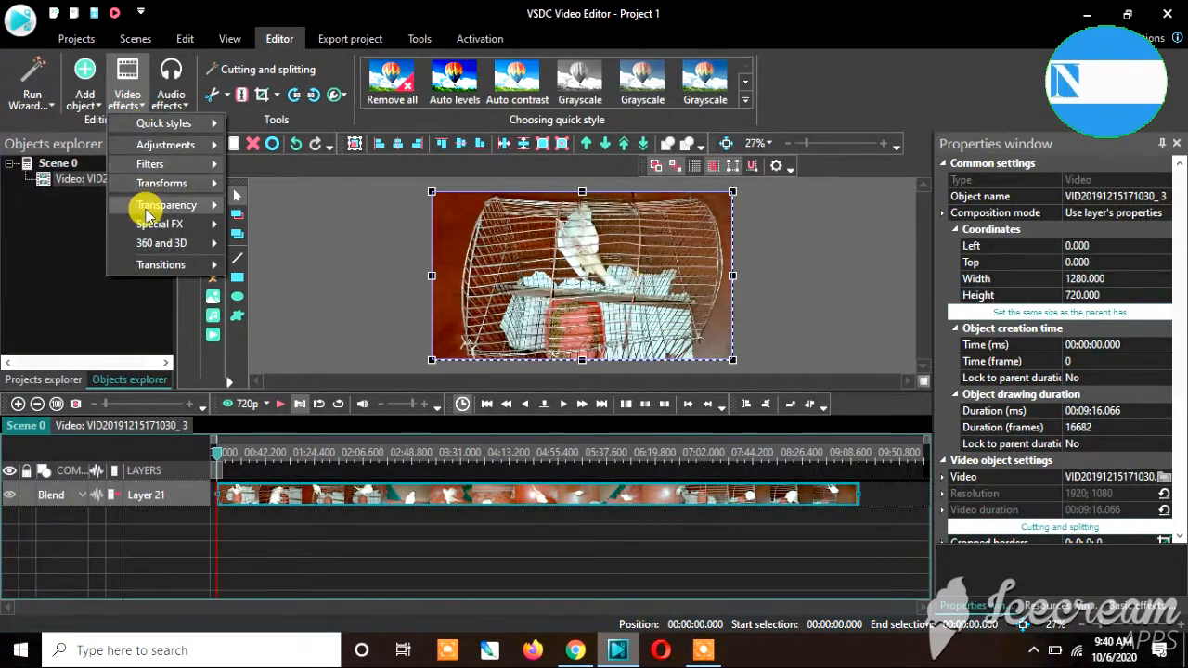
mouse_move(155, 193)
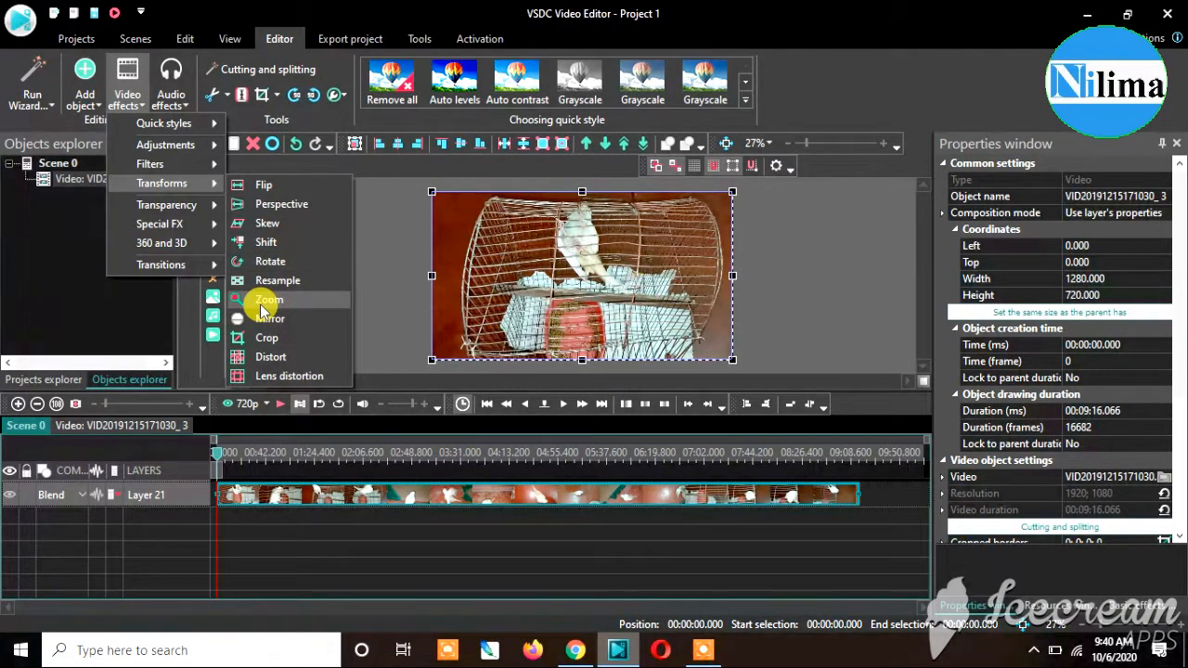
click(270, 261)
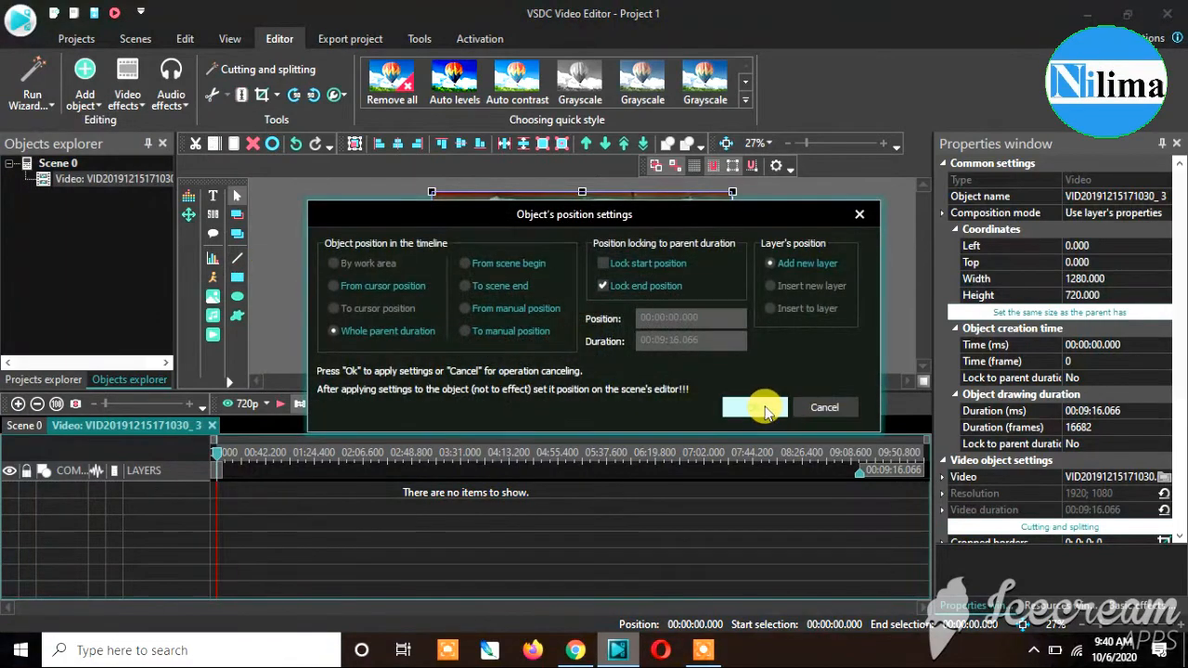
click(763, 407)
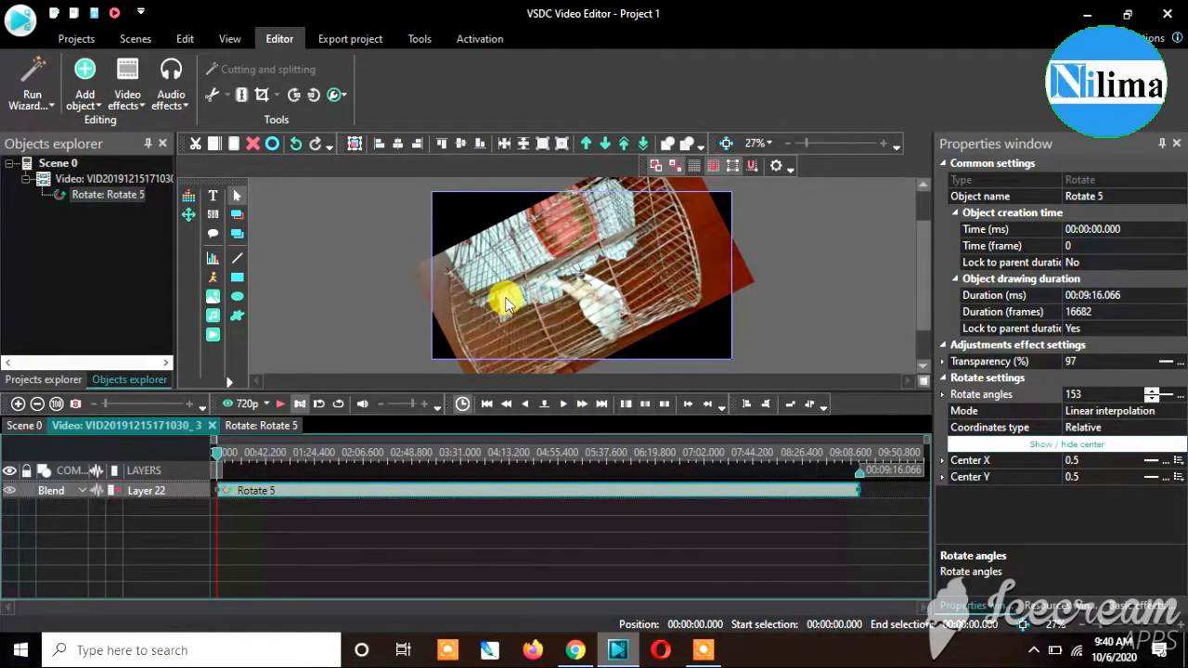
- Lower the Rotate effect's rotation angle to 110
click(1152, 400)
click(1152, 400)
click(1152, 400)
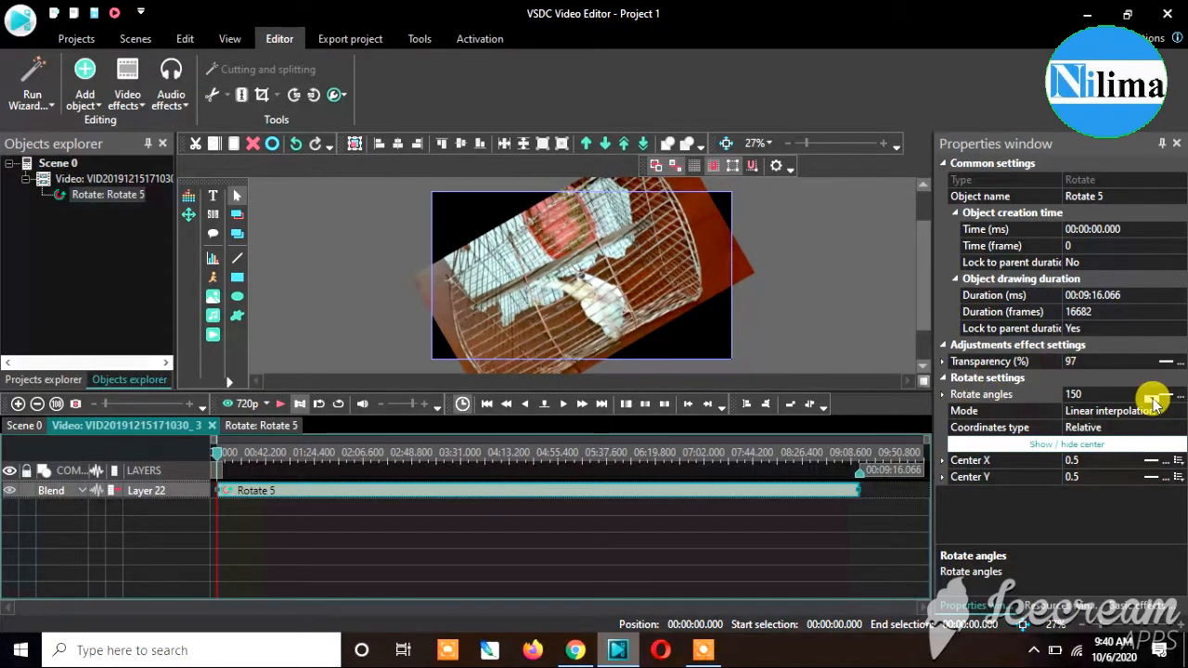
click(1152, 400)
click(1152, 400)
click(1152, 400)
click(1153, 400)
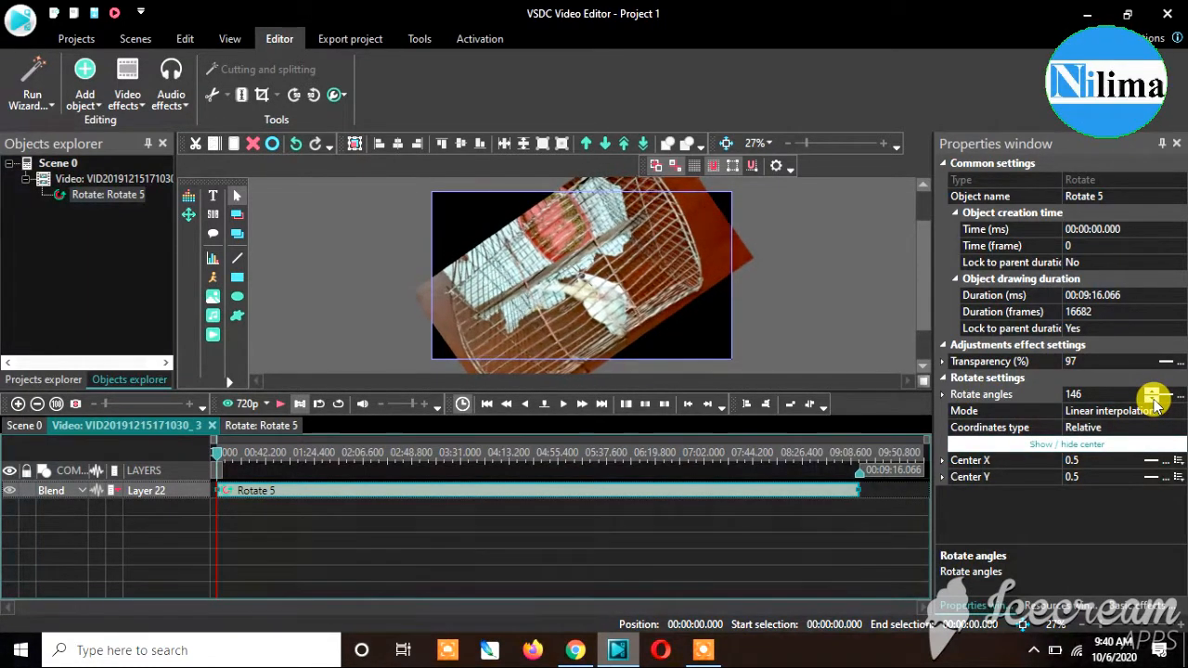
click(1152, 400)
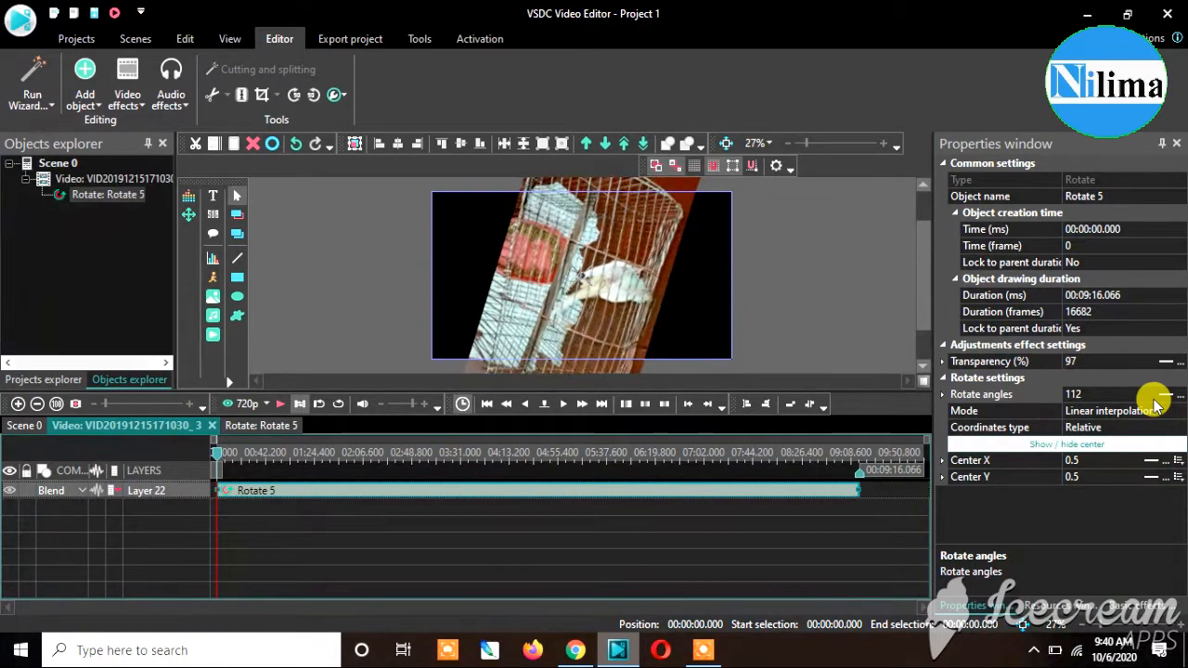
drag(1152, 400, 1156, 396)
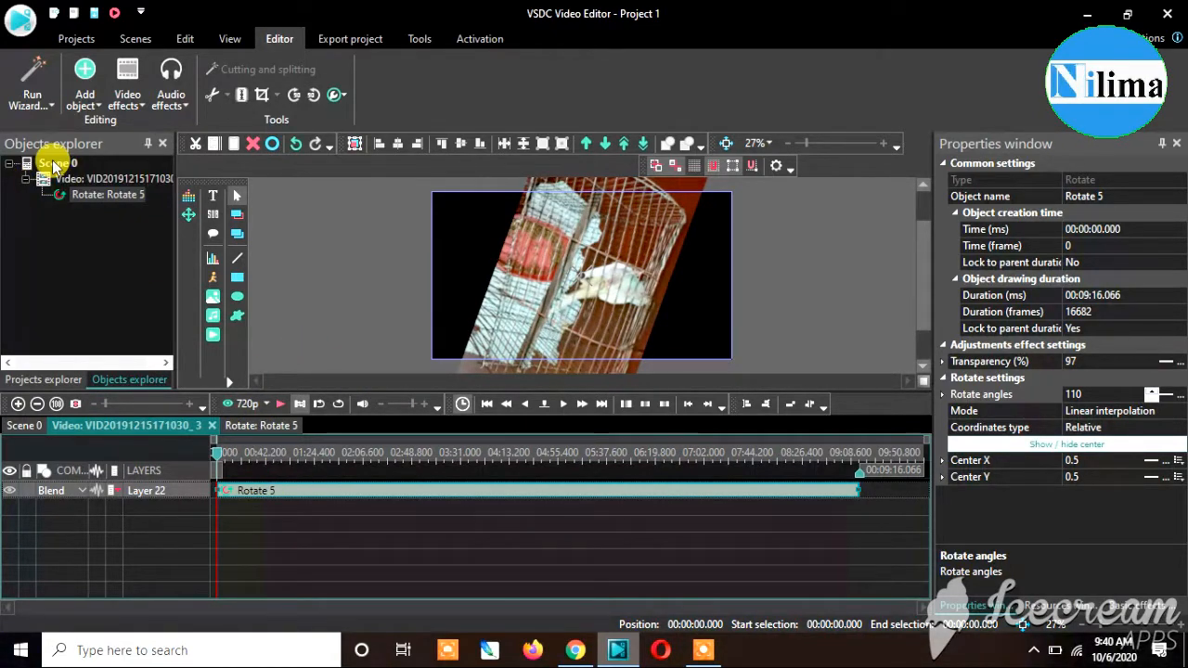
- Delete the Rotate effect from the video
click(80, 181)
click(80, 198)
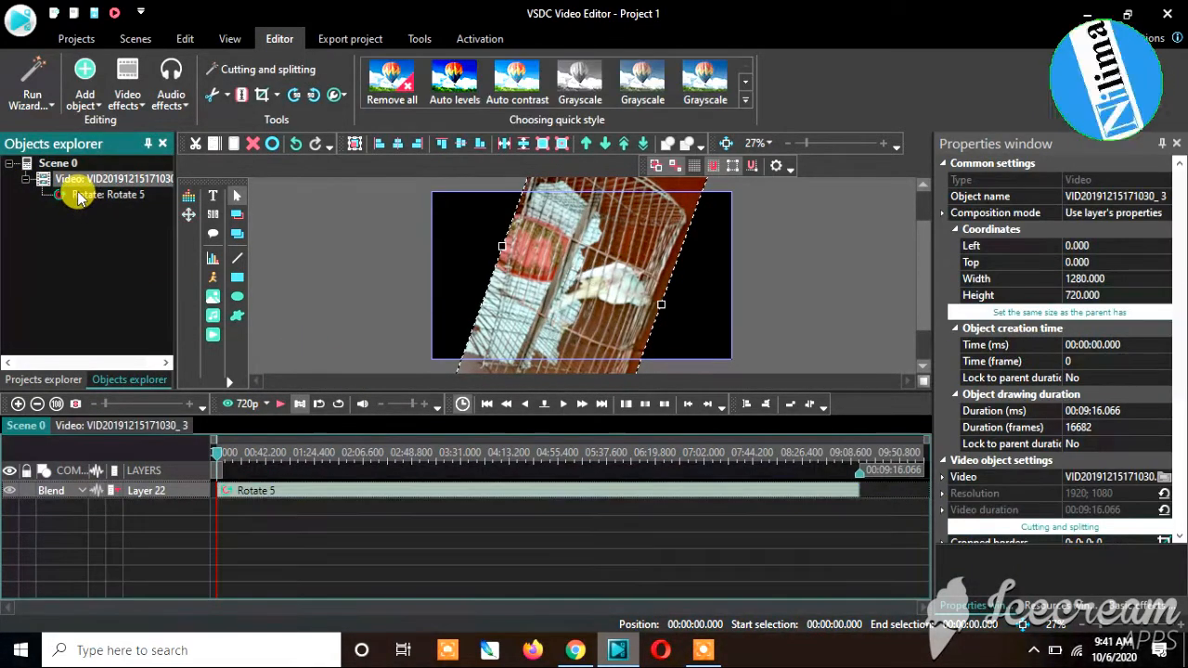
right_click(80, 195)
click(120, 262)
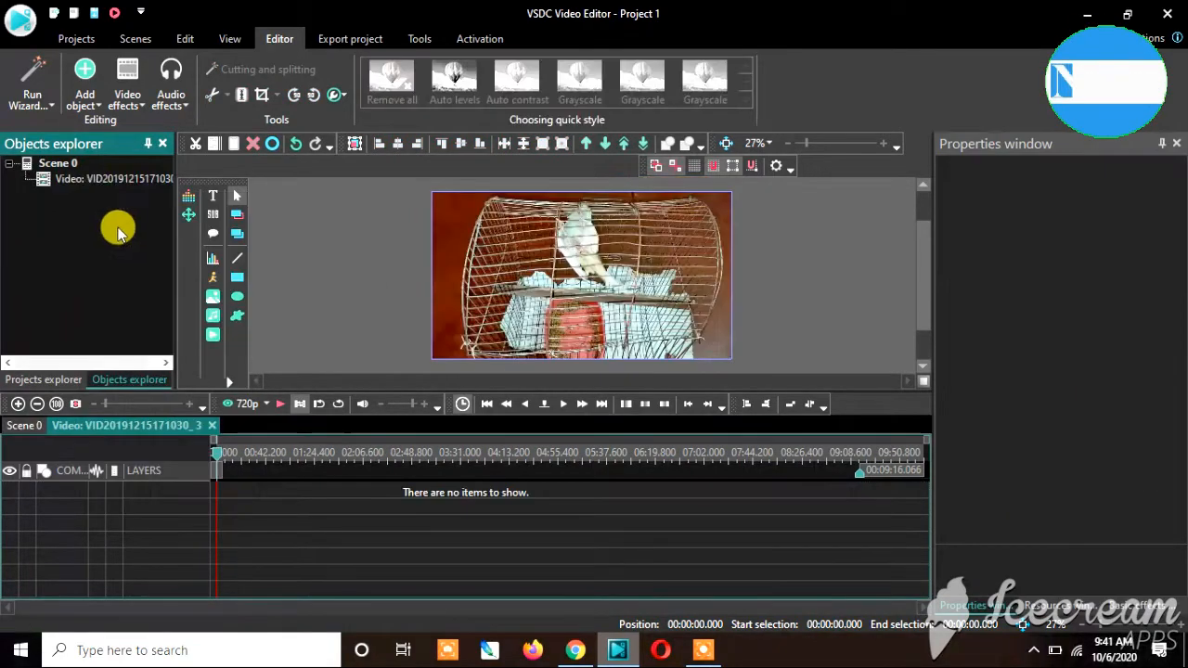
- Add a Page turn transition to the video, positioned to the scene end on a new layer
click(93, 182)
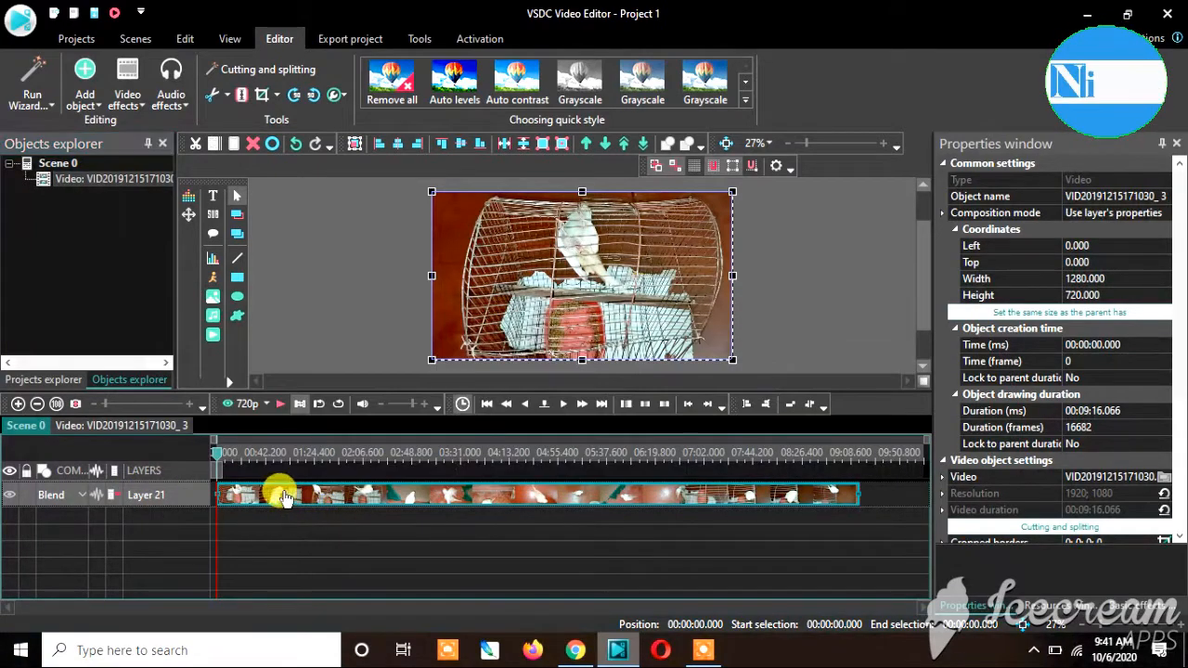
right_click(284, 492)
mouse_move(345, 384)
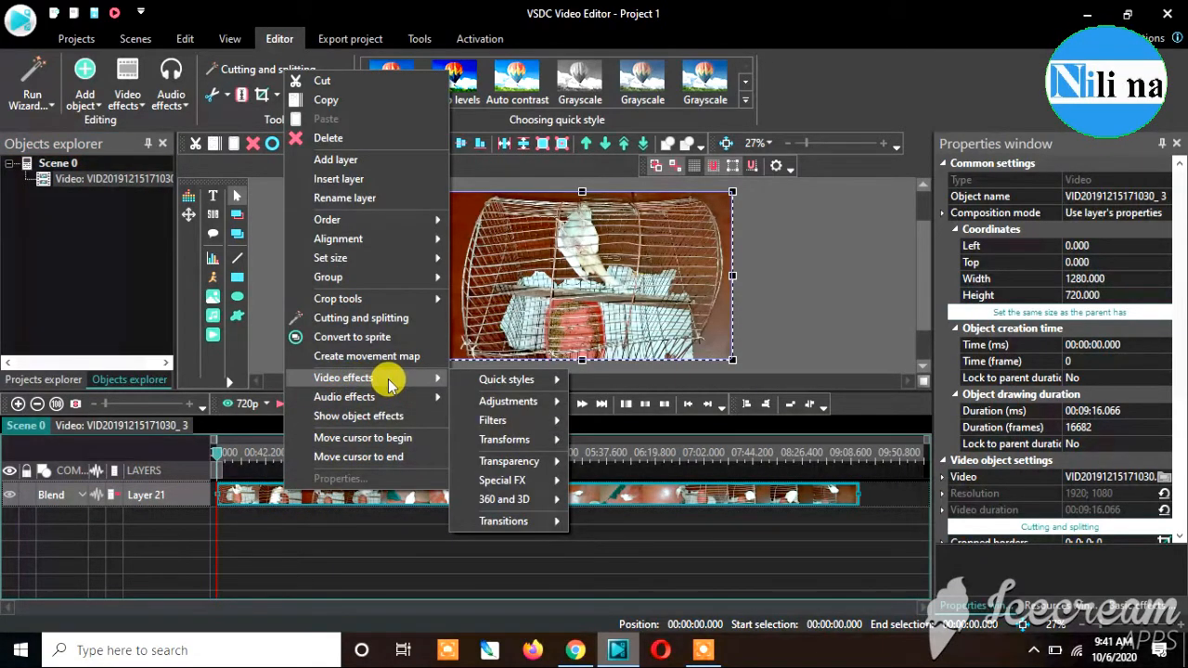
mouse_move(525, 388)
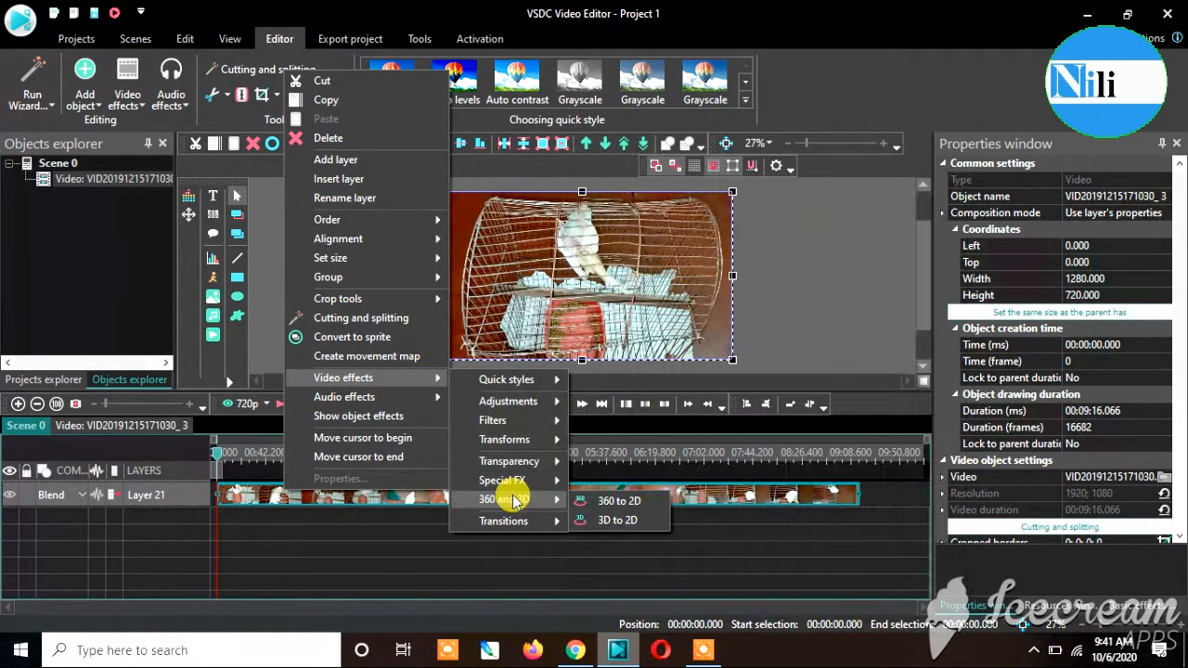
mouse_move(516, 484)
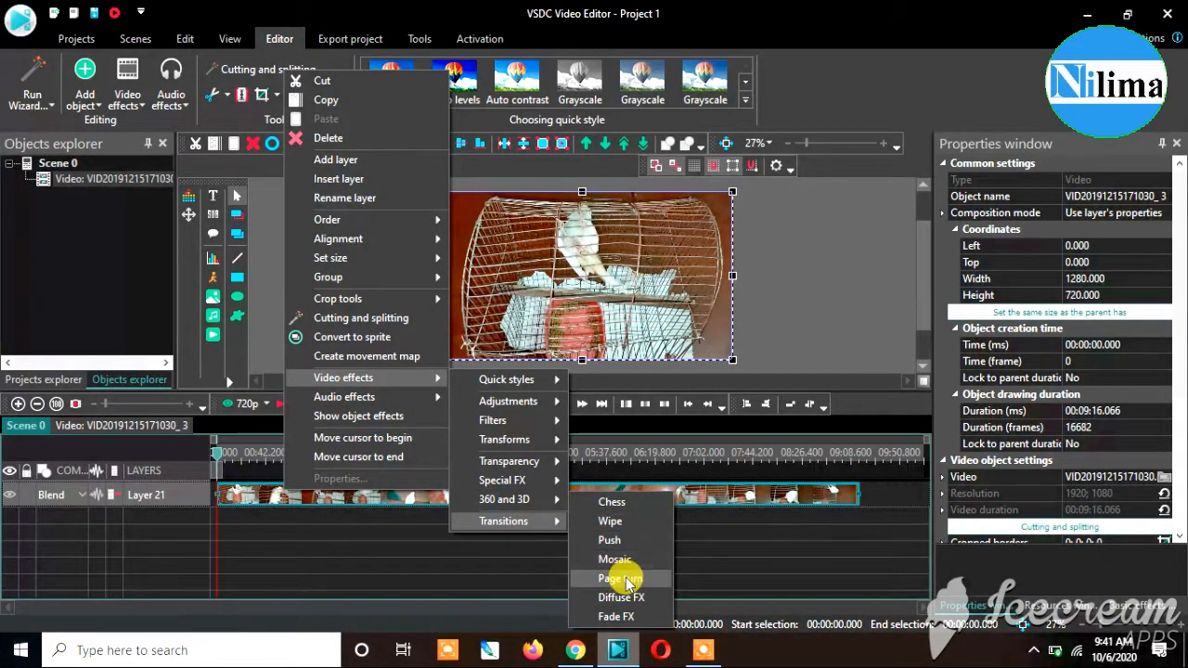
click(625, 579)
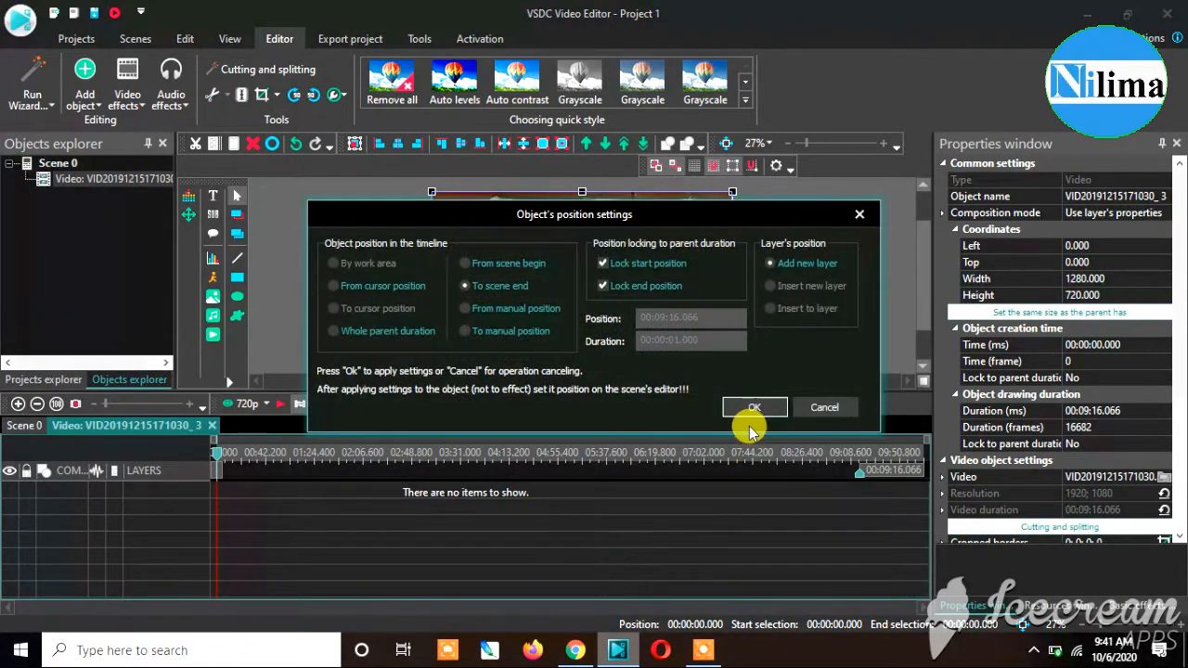
click(752, 408)
click(746, 407)
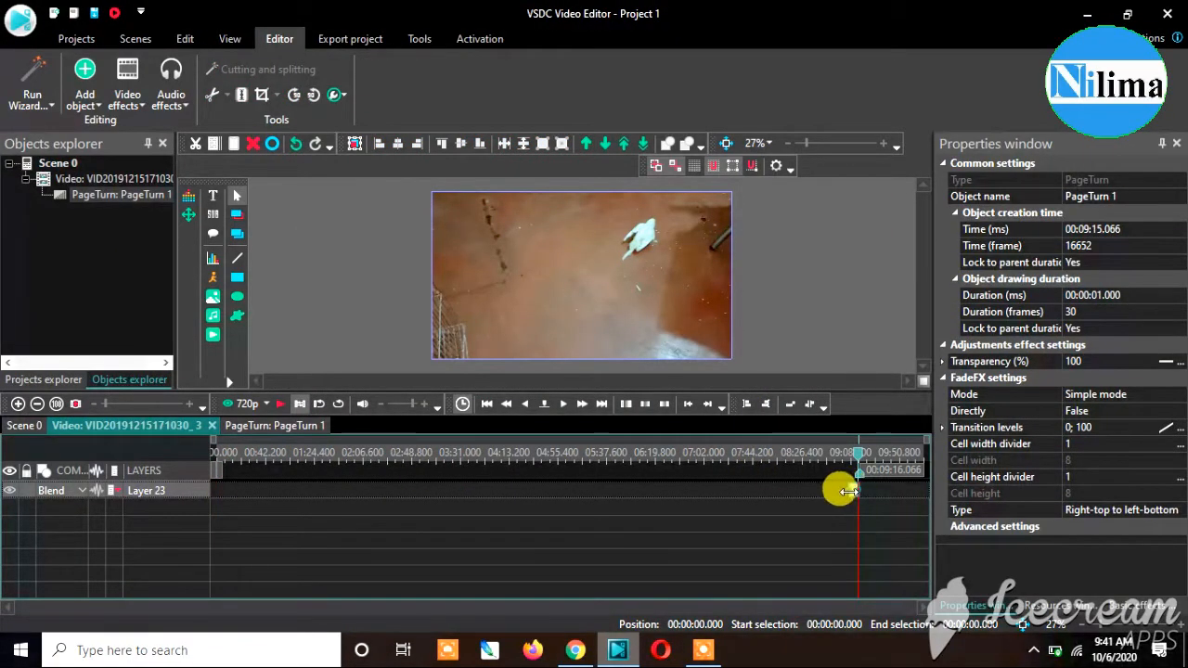
- Extend the page turn transition to a duration of 00:00:10.800 and preview it from 00:08:57.933
drag(848, 492, 844, 492)
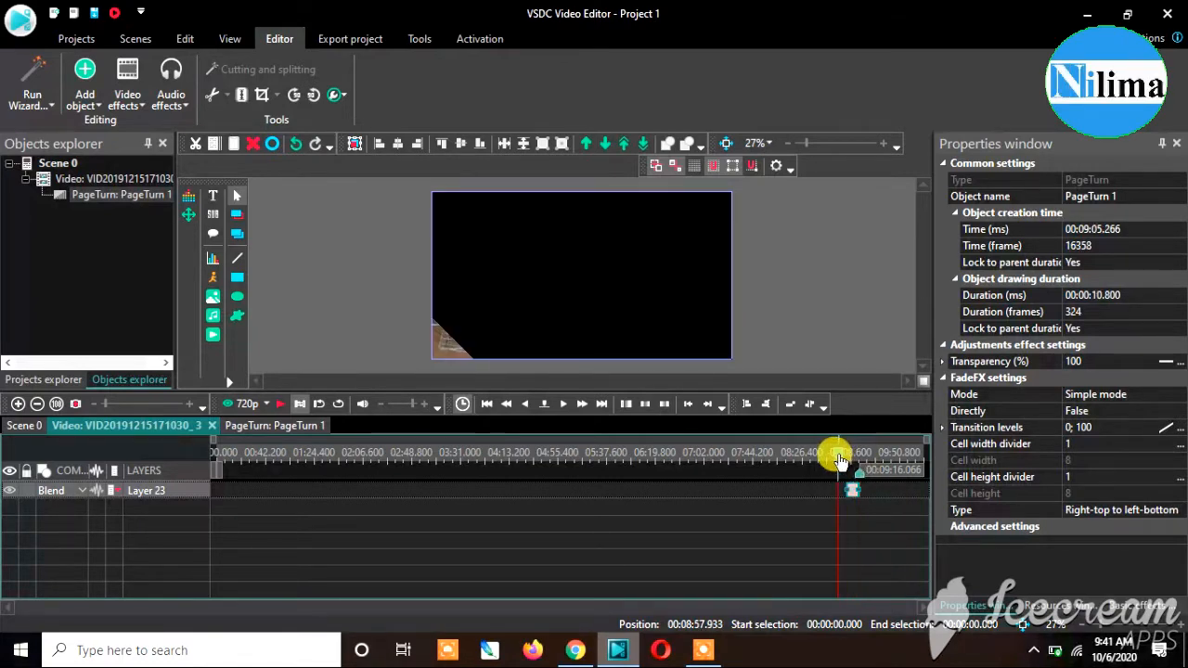
click(838, 455)
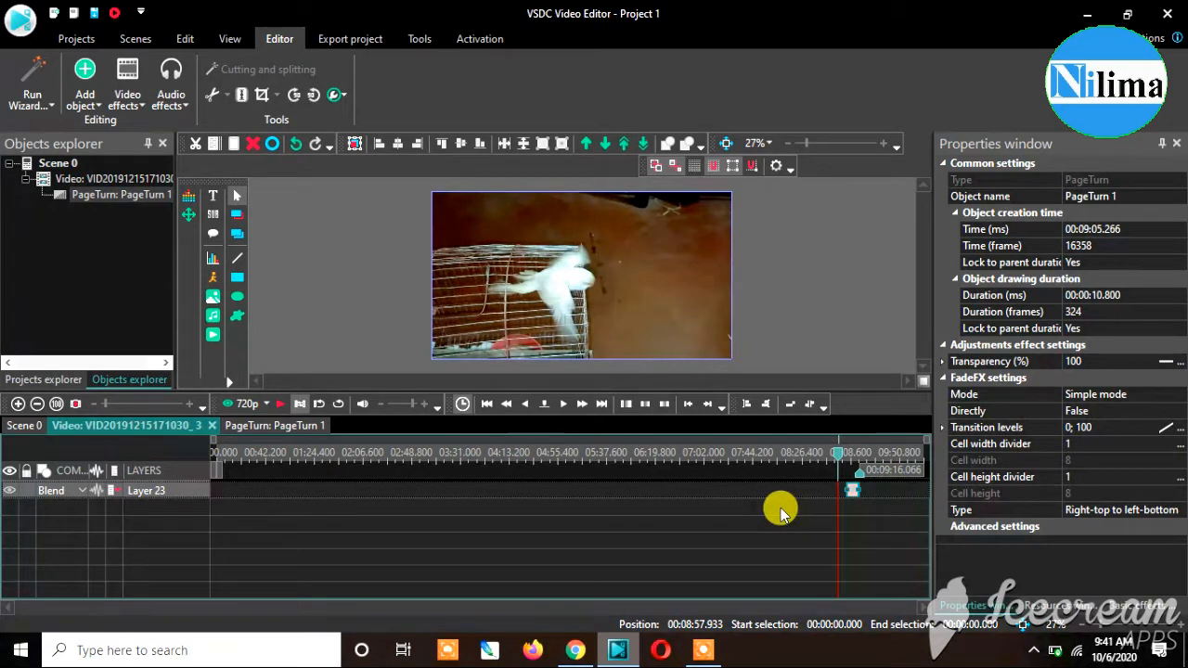
click(279, 405)
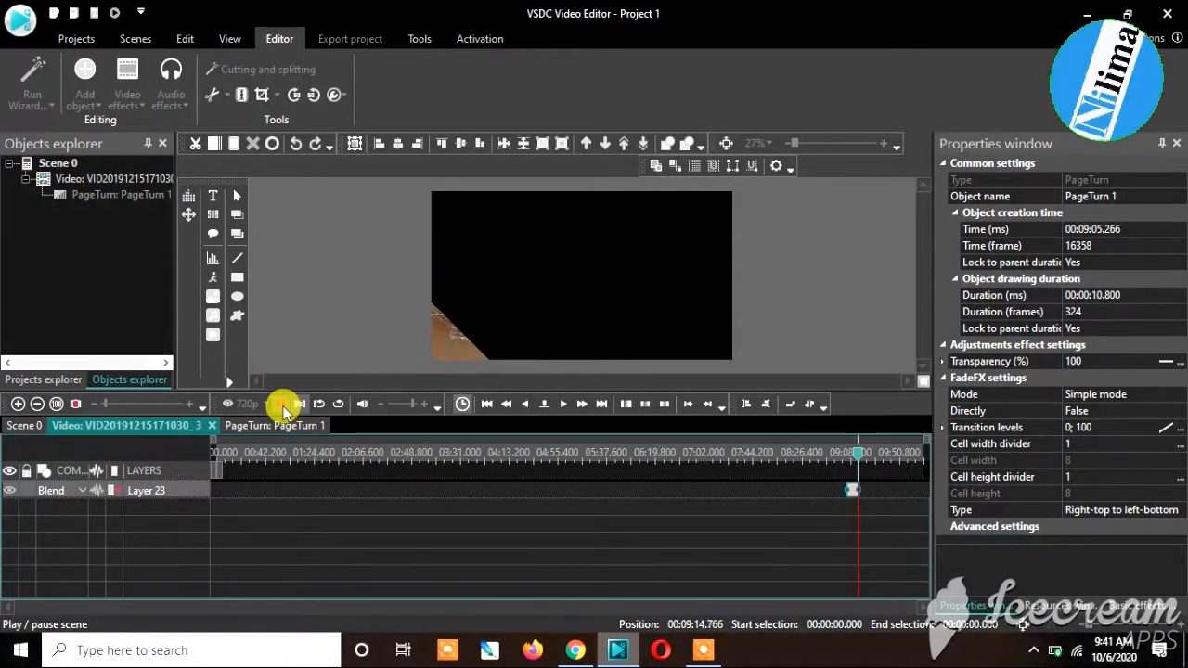
click(290, 407)
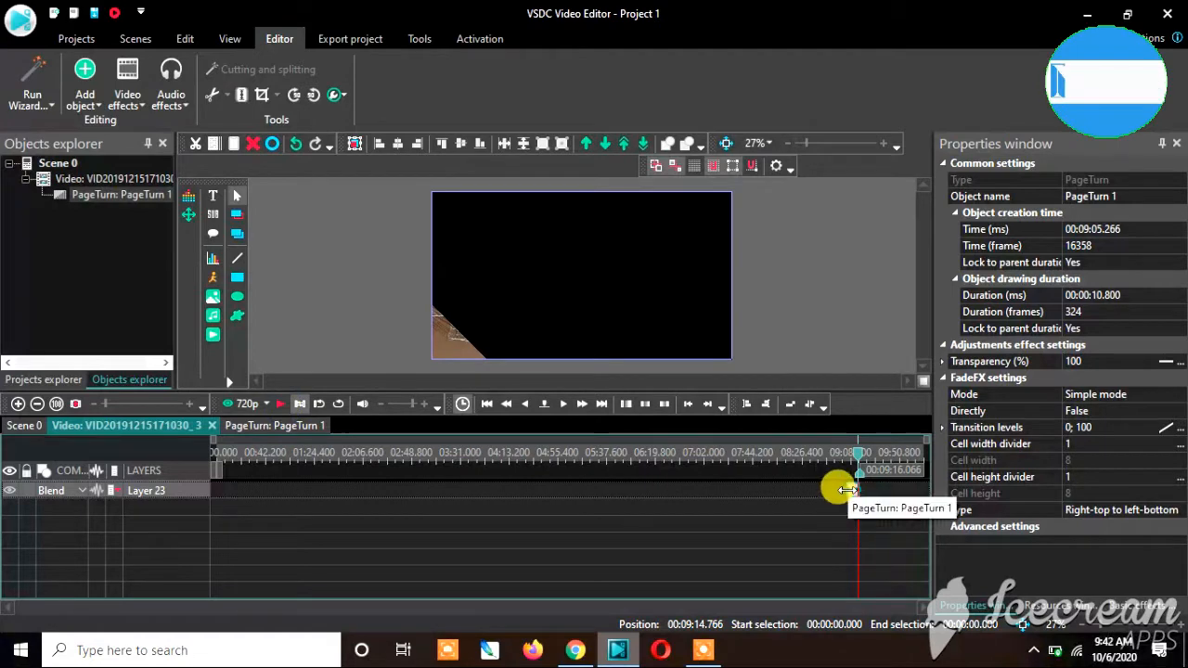
- Shorten the page turn transition to 00:00:01.300 and set the video's end point to 00:09:16.766
mouse_move(853, 491)
mouse_down()
mouse_move(865, 480)
mouse_move(844, 480)
mouse_up()
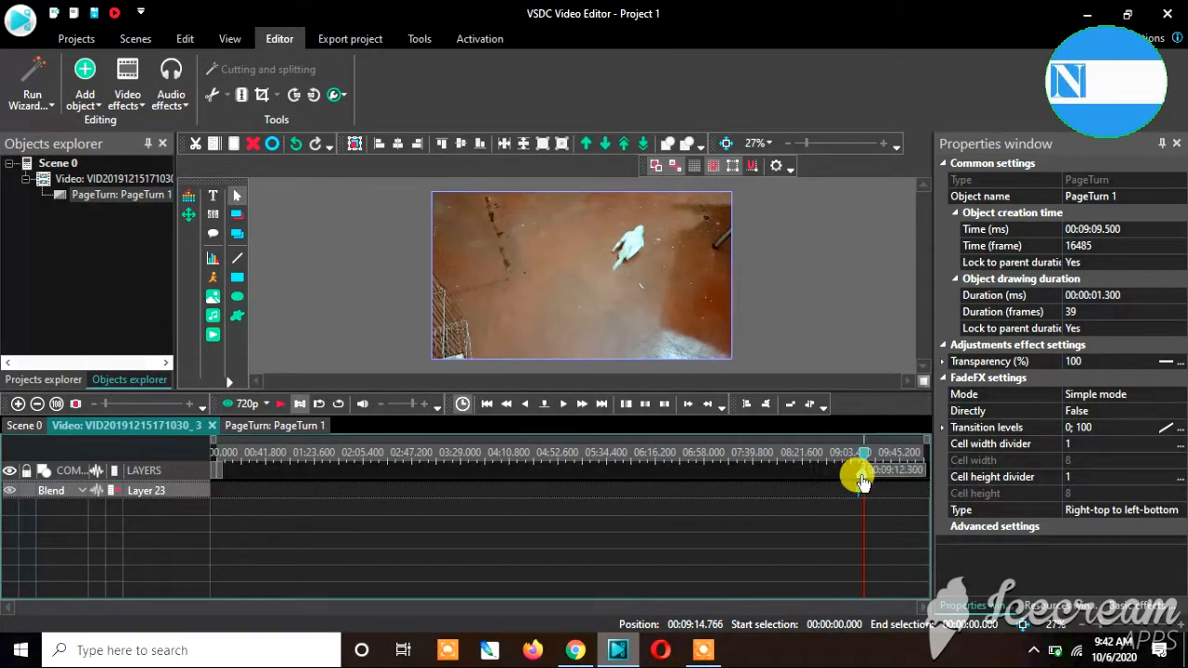
drag(864, 479, 852, 487)
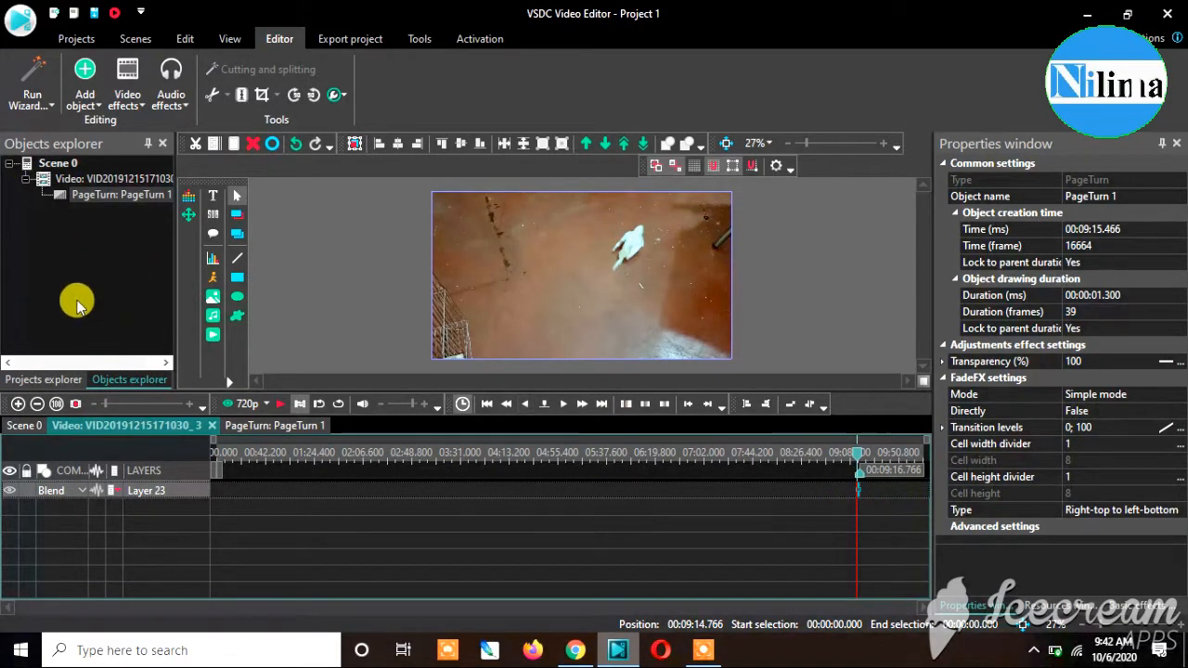
click(80, 179)
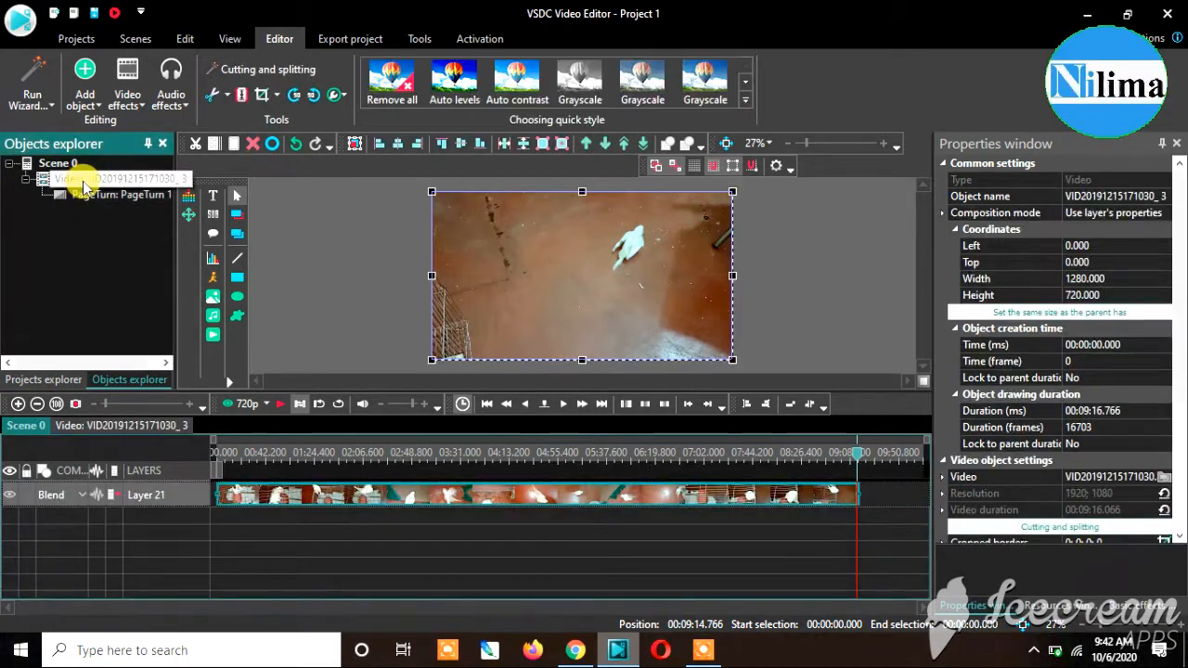
right_click(262, 506)
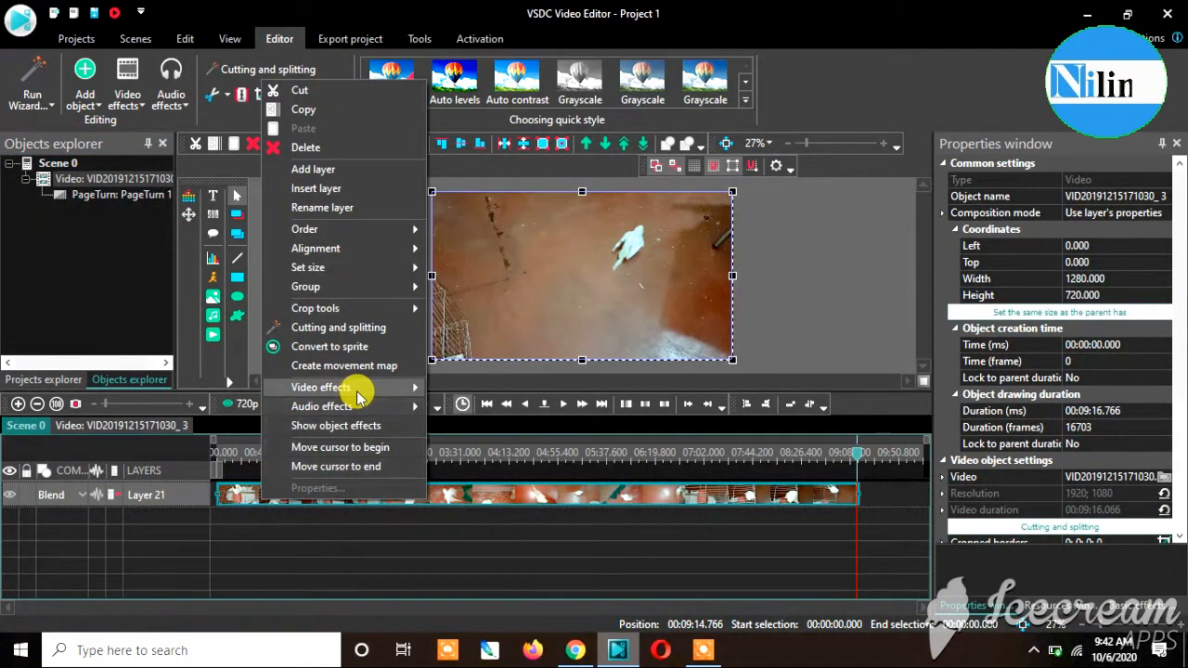
mouse_move(338, 389)
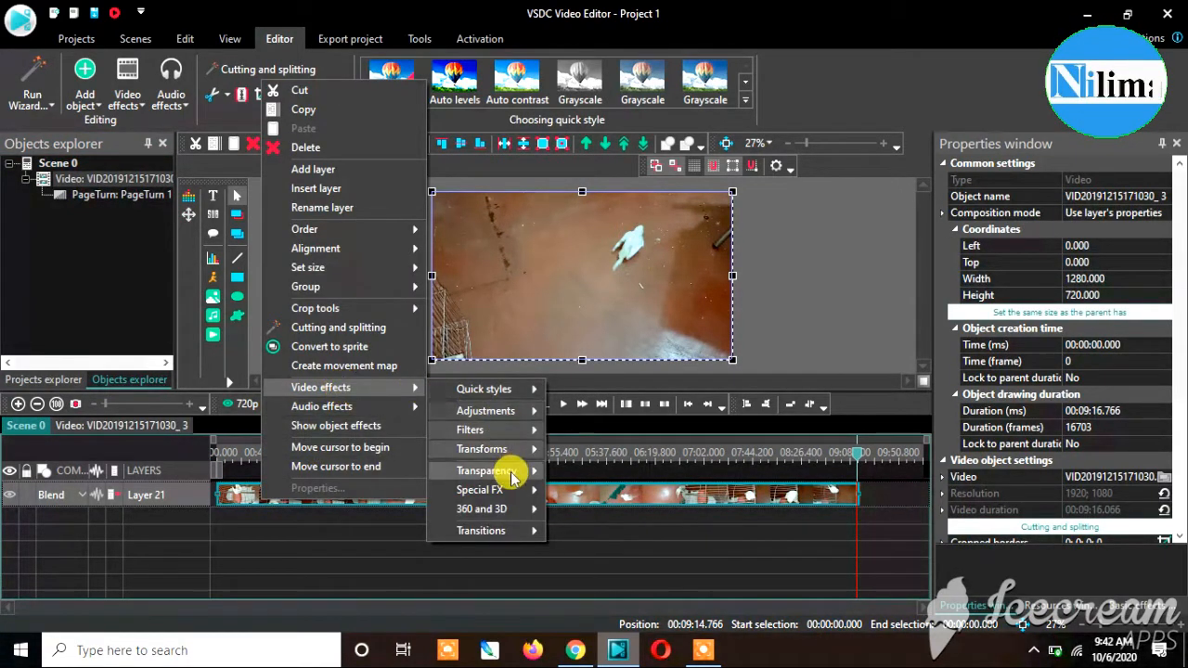
mouse_move(490, 531)
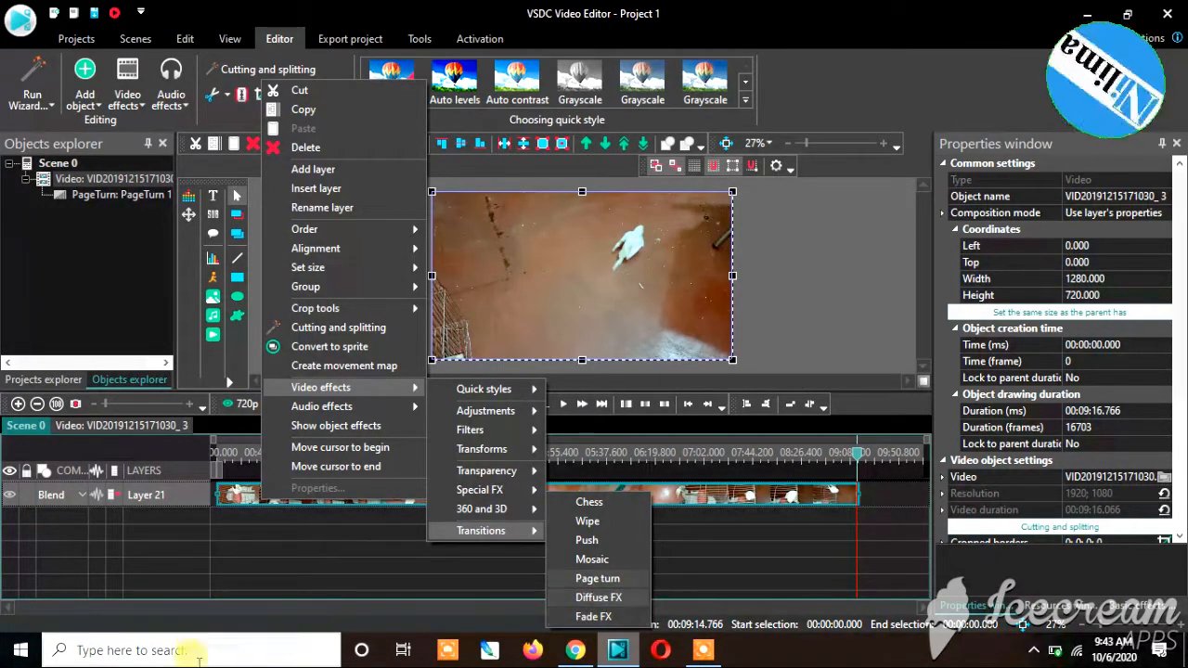
click(385, 565)
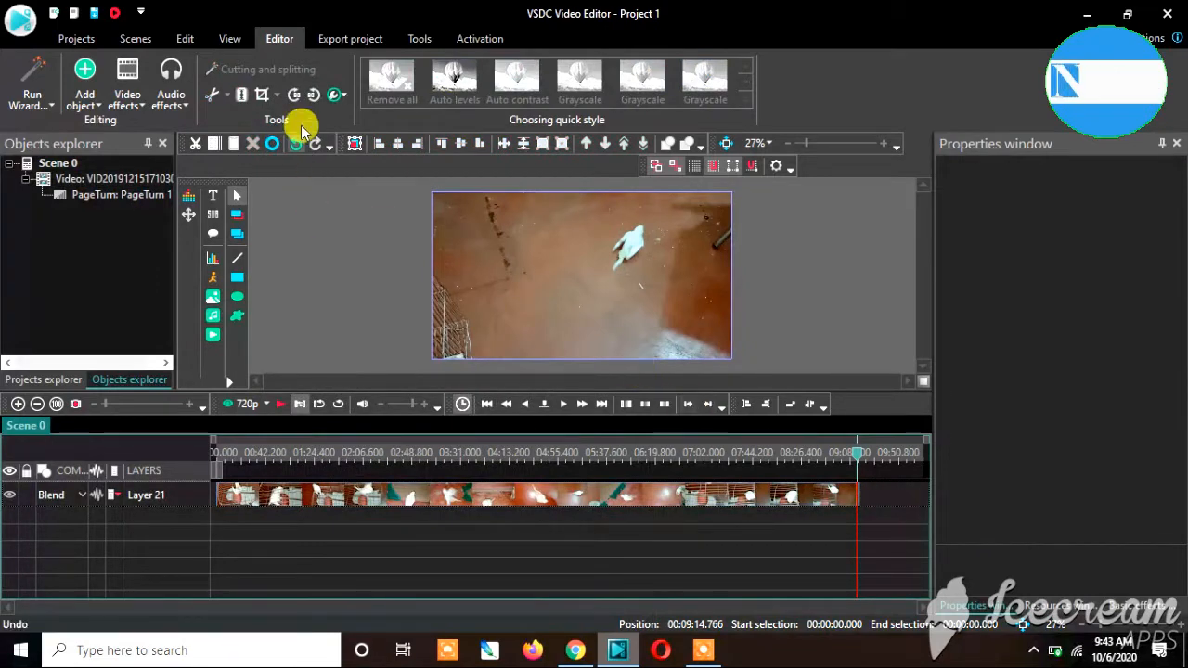
- Select the video clip and open the project's export settings
click(272, 502)
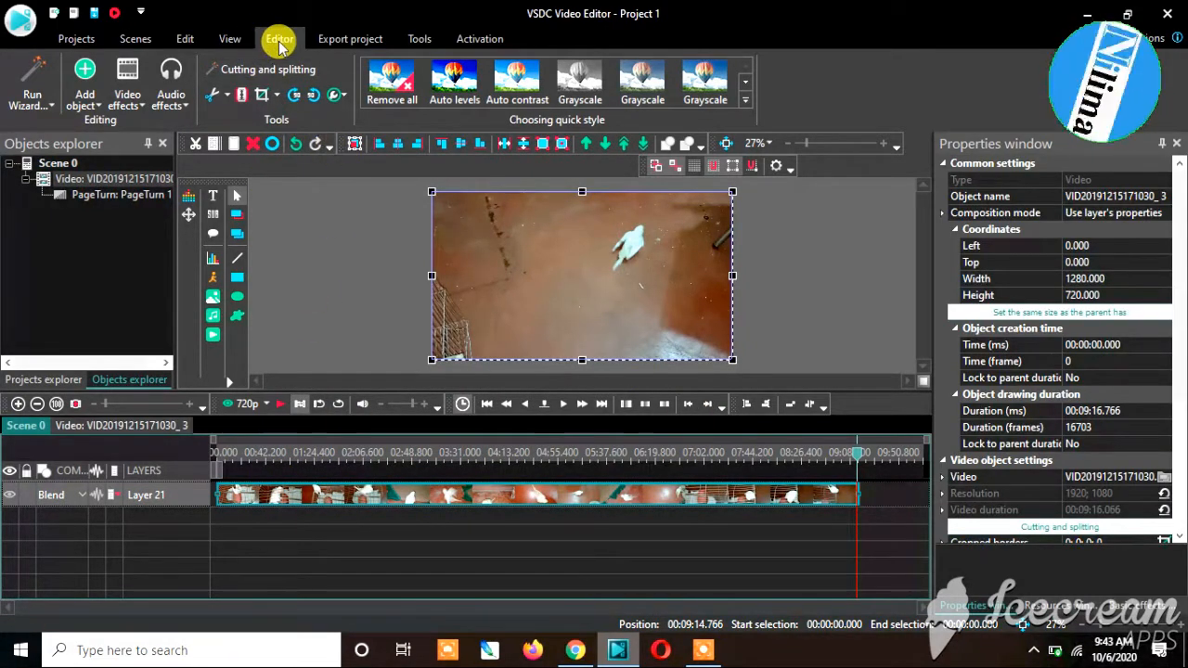
click(348, 42)
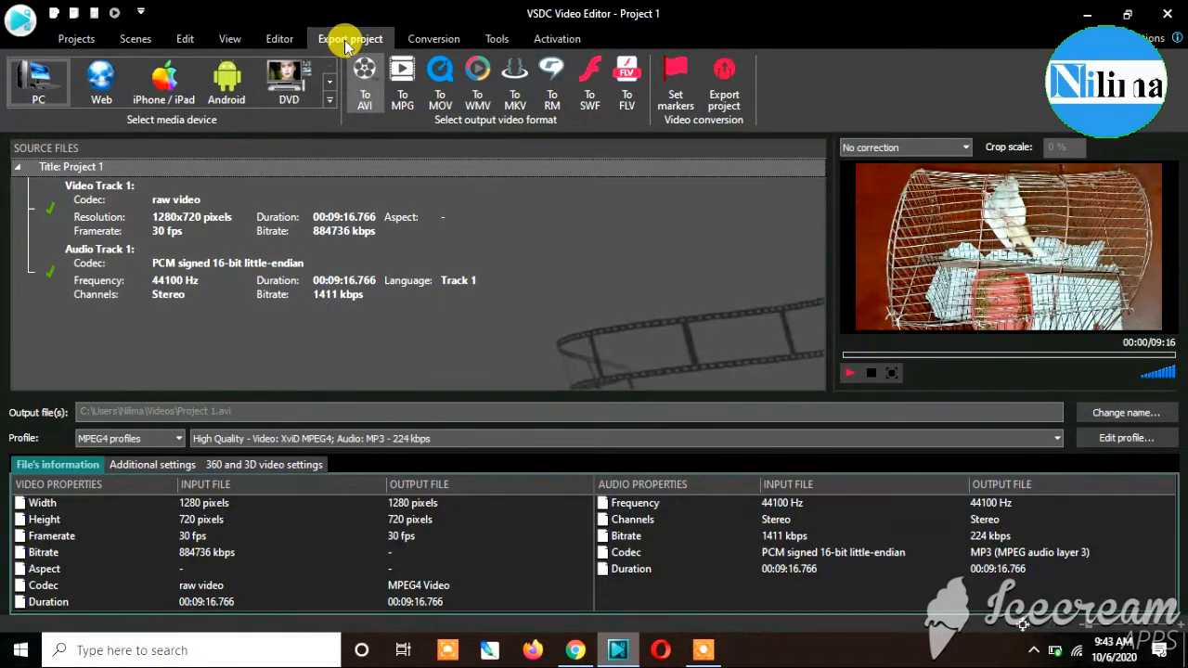
- Set the export output file to the Desktop folder with the file name ghghggh as AVI video
click(1111, 418)
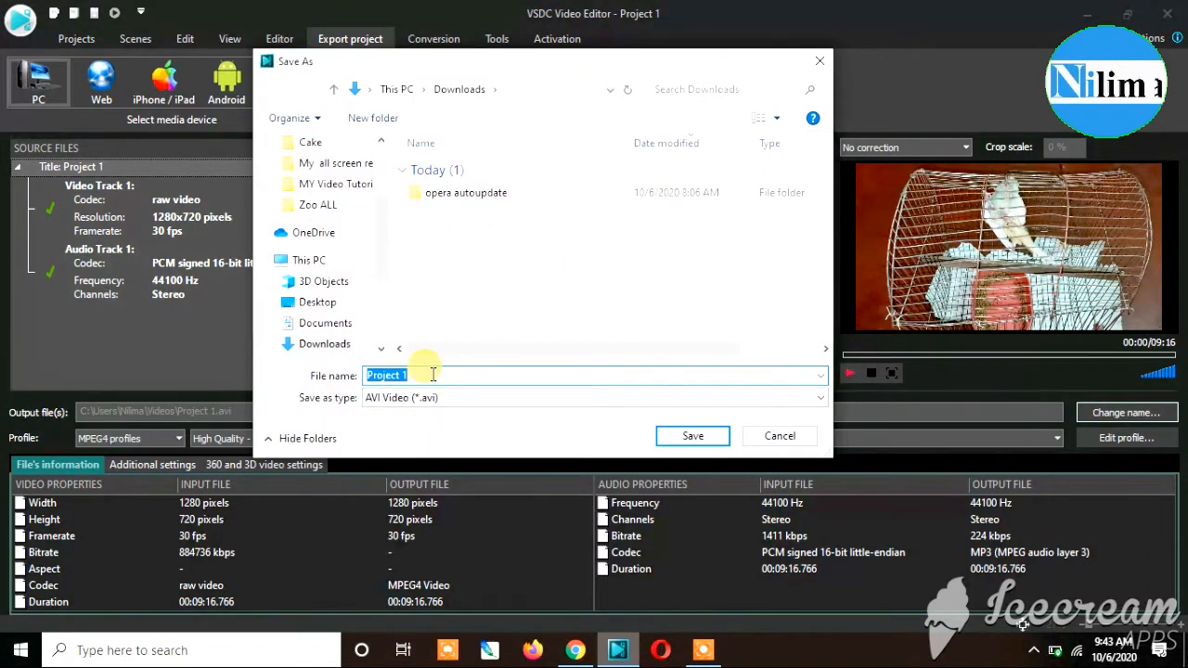
drag(411, 376, 353, 380)
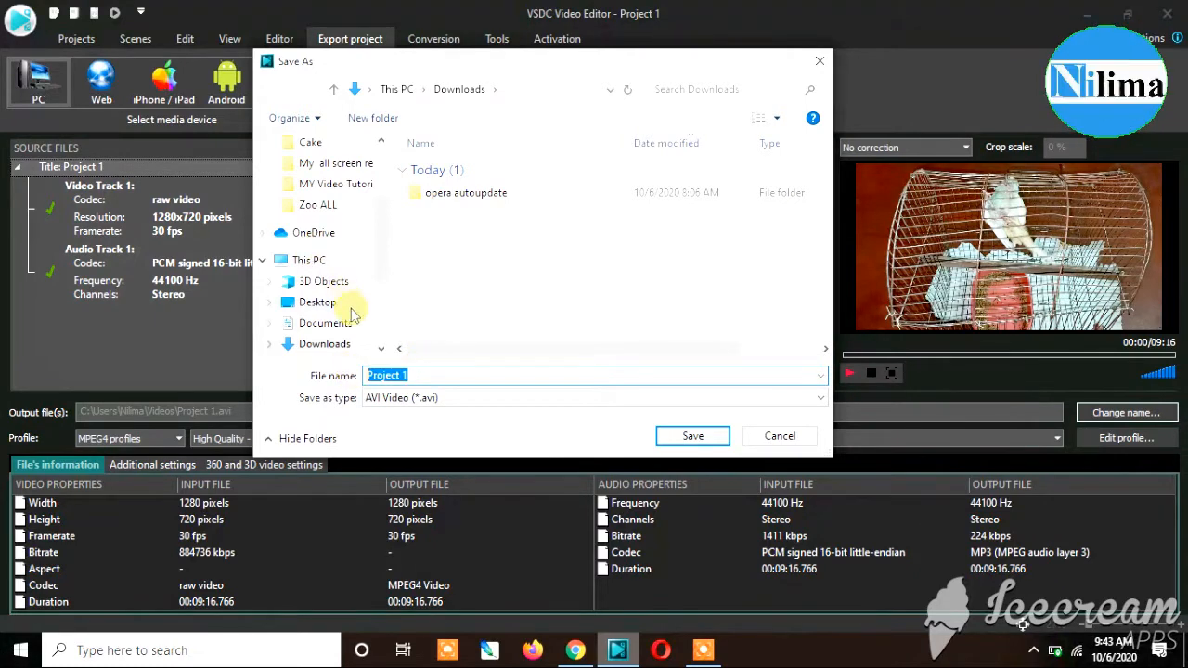
scroll(339, 269, up, 1)
scroll(339, 267, up, 2)
click(295, 177)
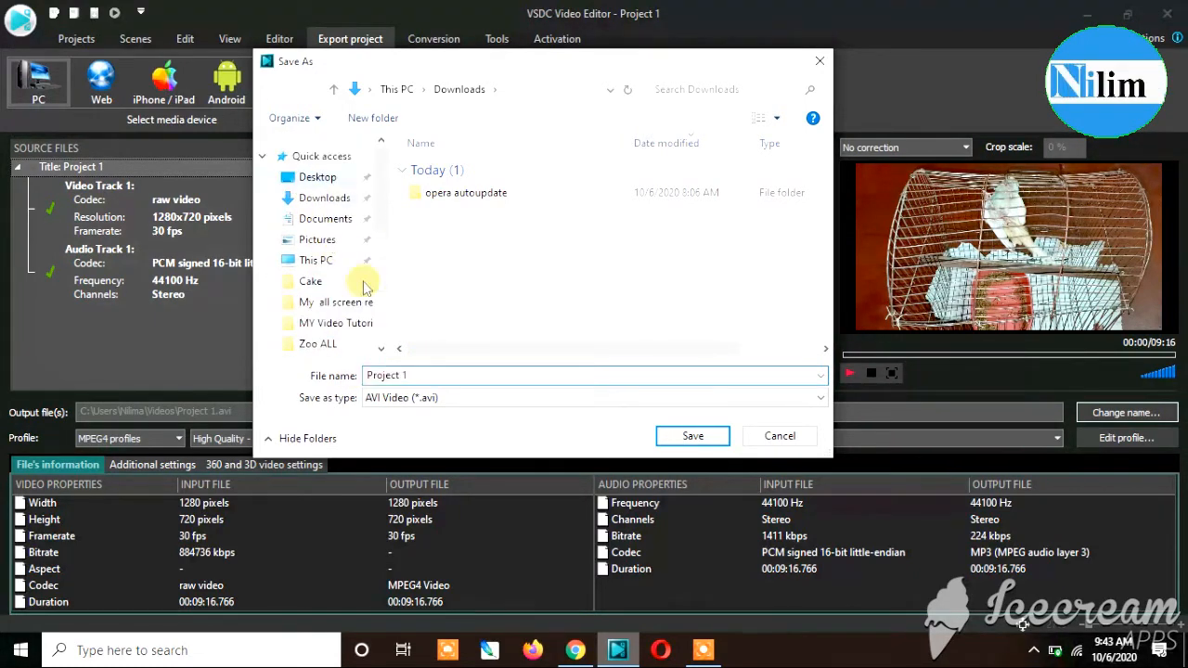
click(392, 375)
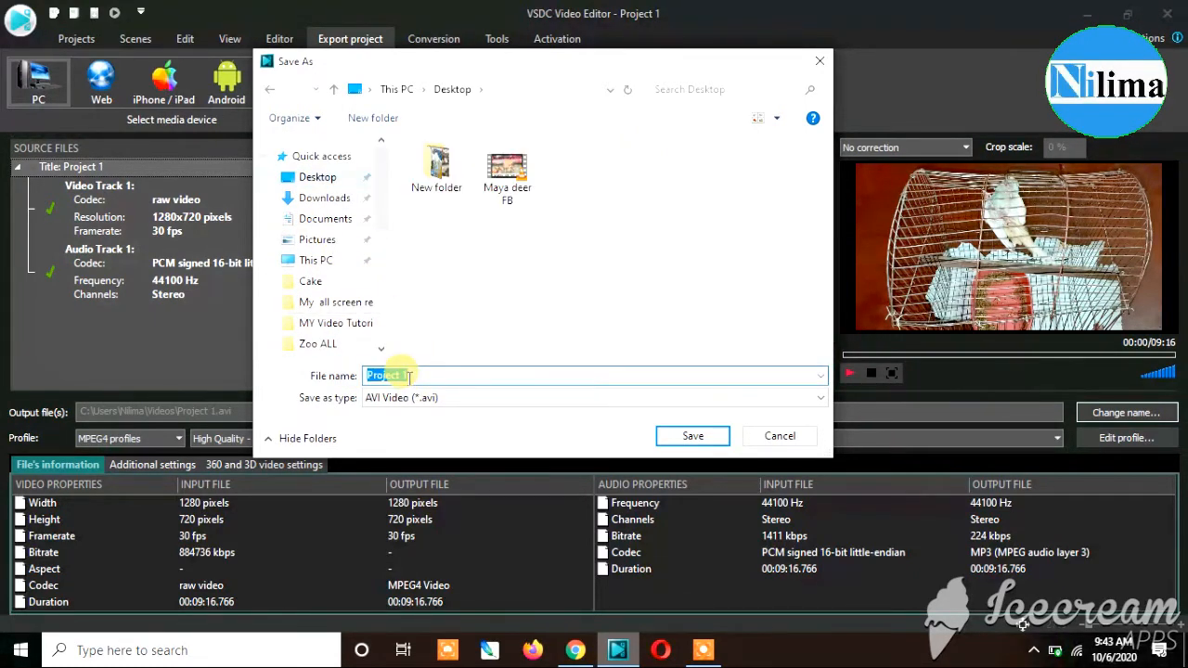
text(ghghggh)
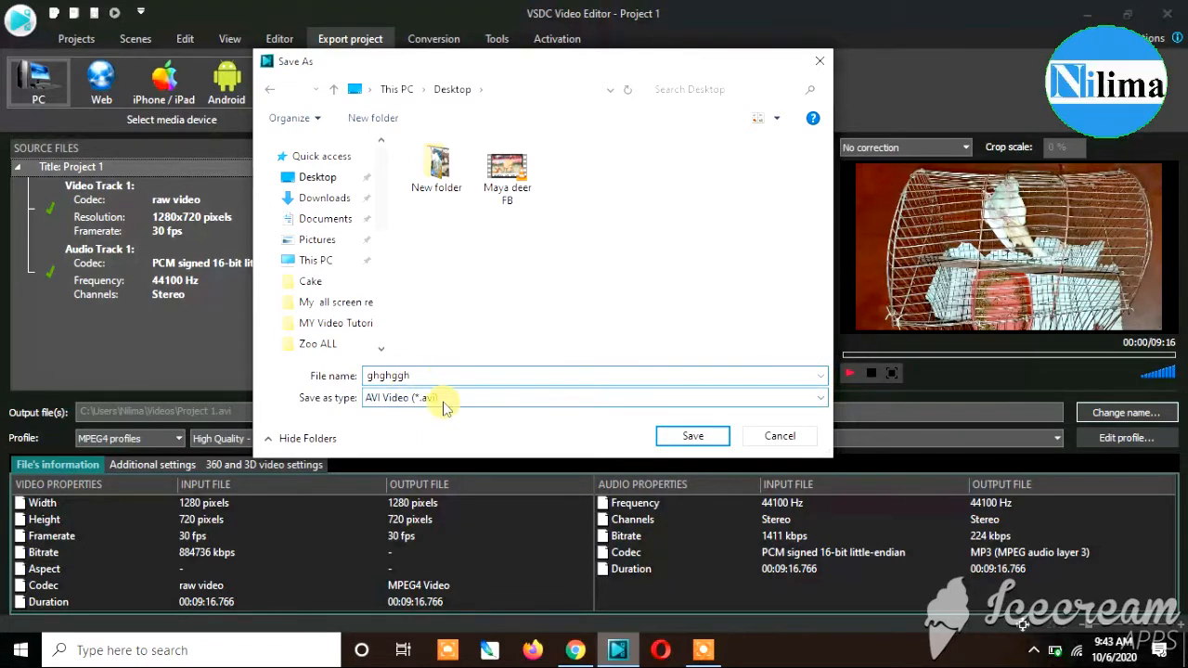
click(692, 437)
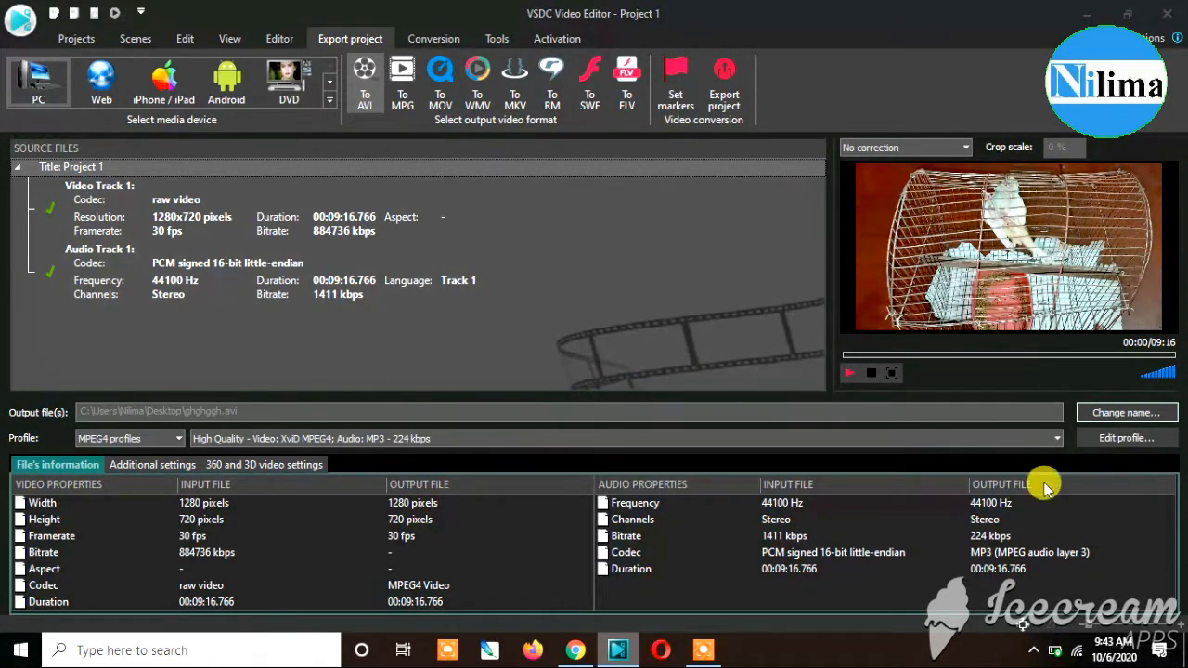
- Edit the export profile to a custom 1280 x 720 px resolution and 100 % quality, and apply it
click(1107, 446)
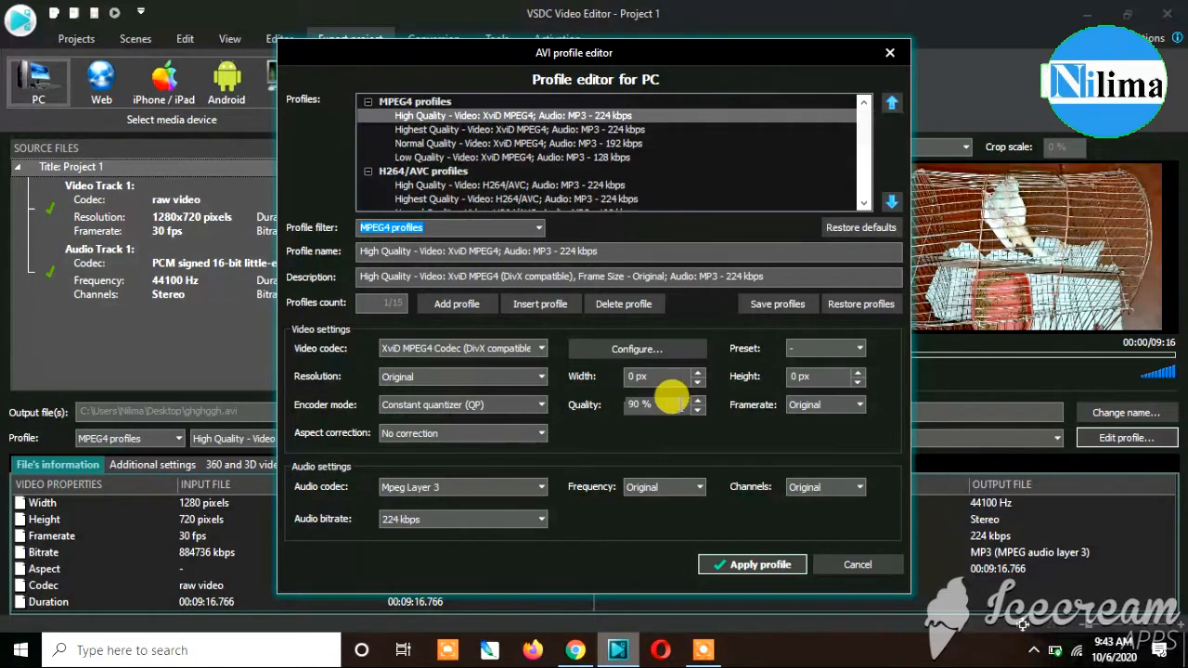
click(628, 373)
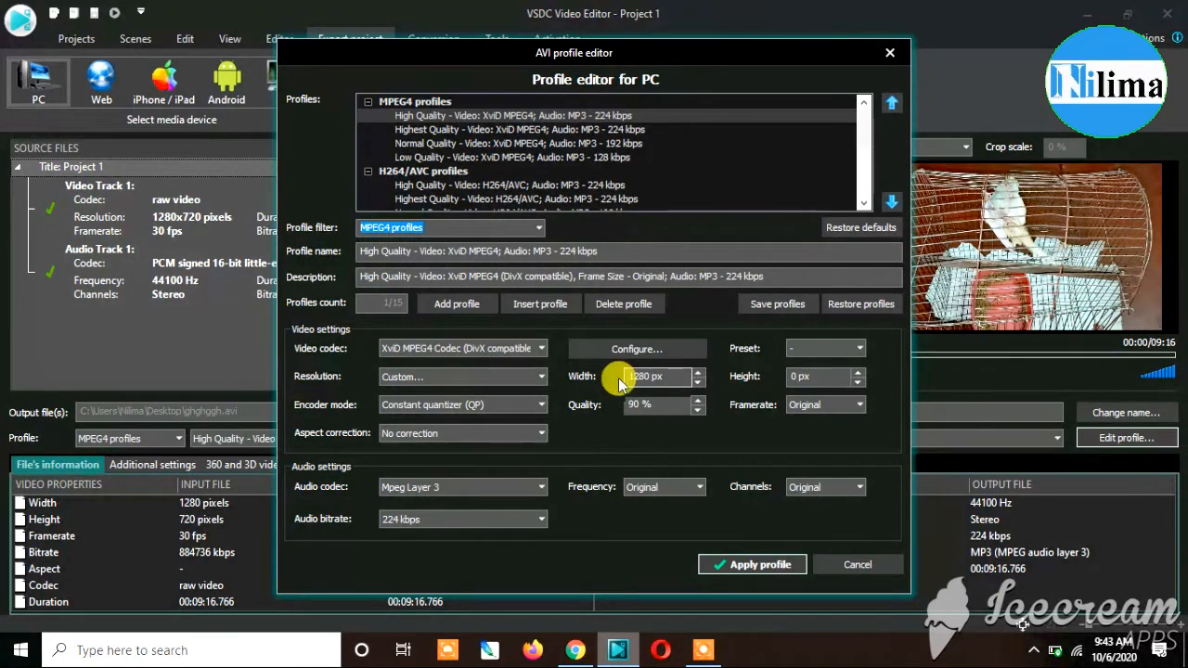
click(773, 373)
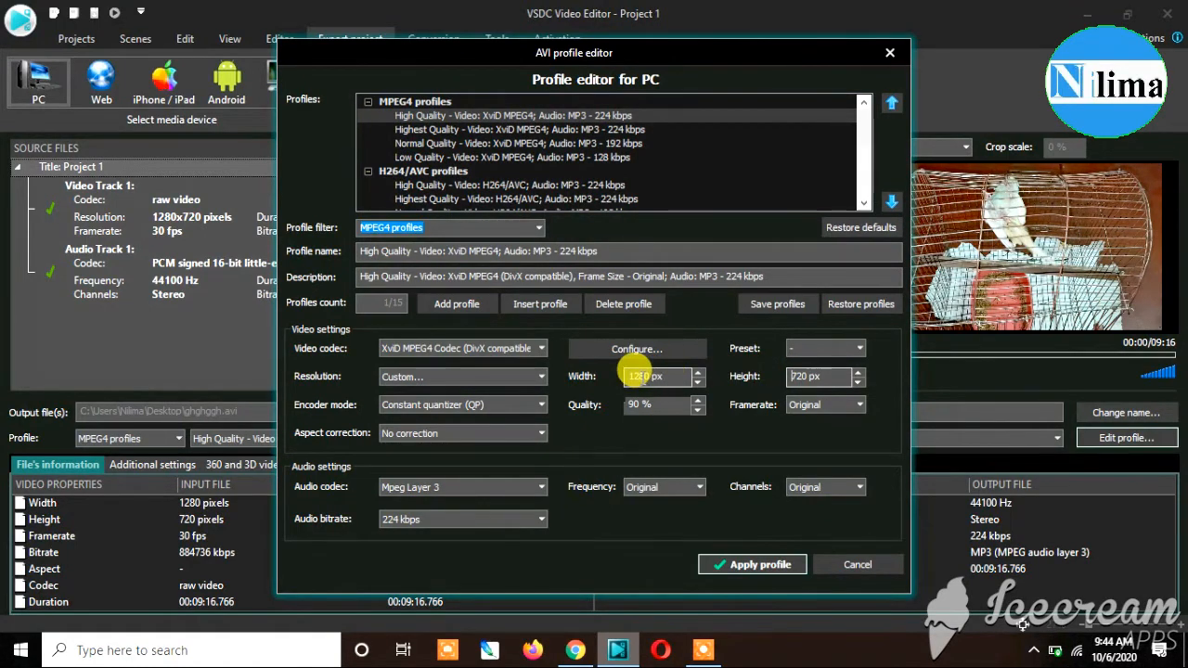
drag(653, 377, 636, 378)
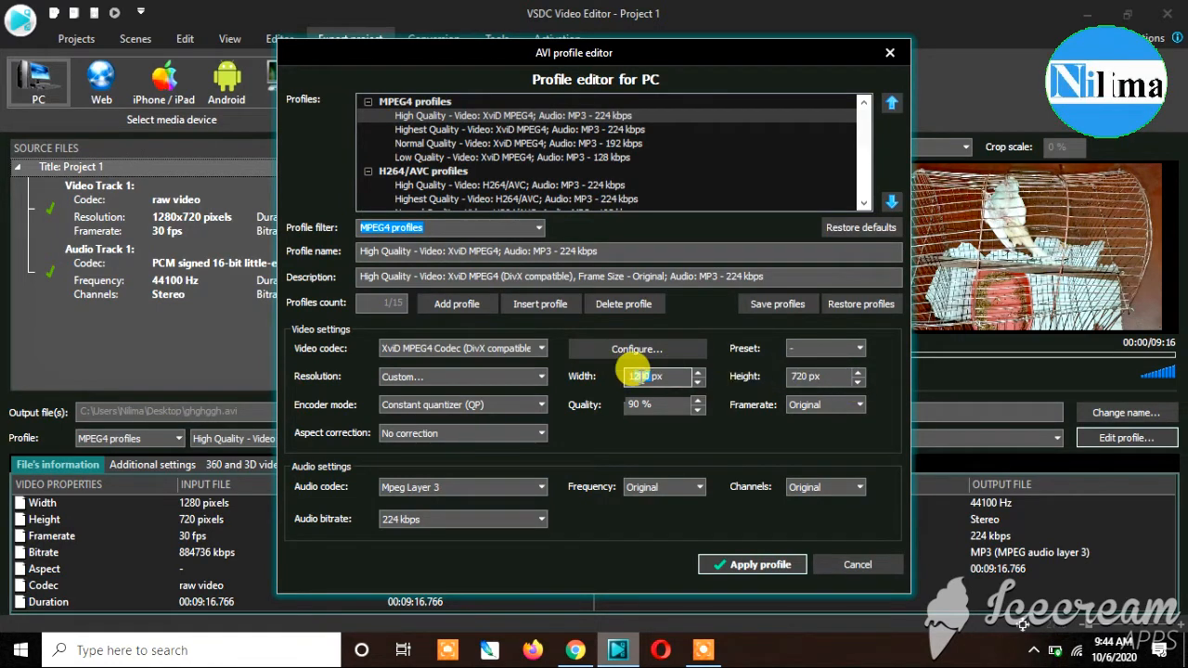
drag(641, 404, 624, 401)
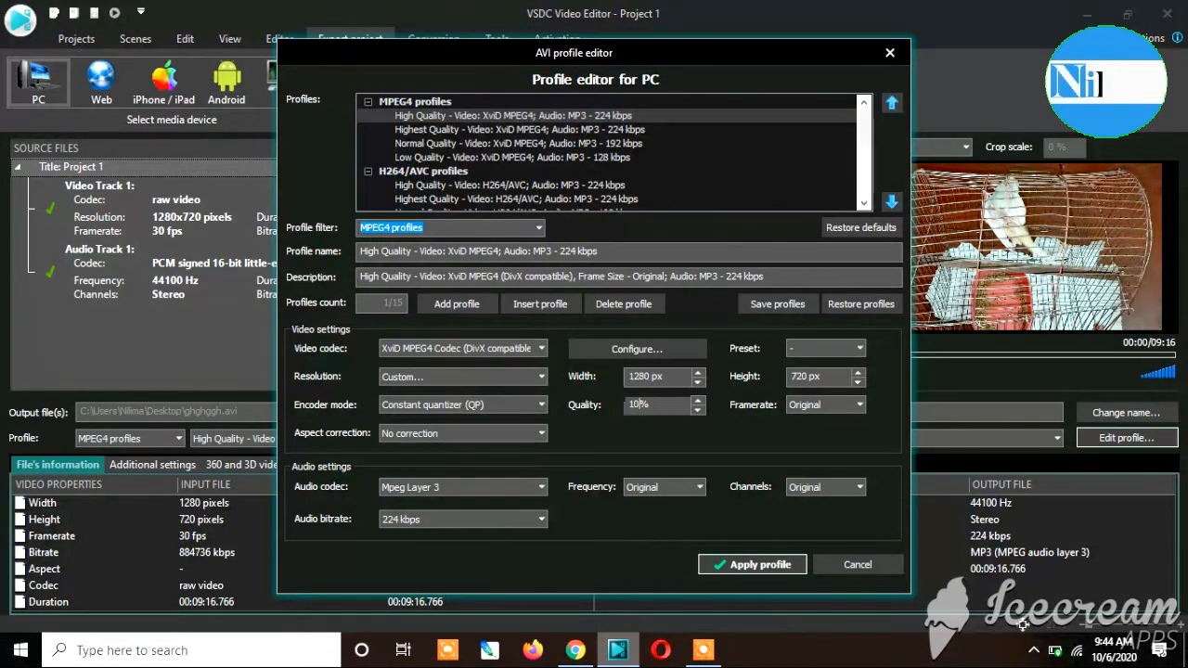
click(757, 568)
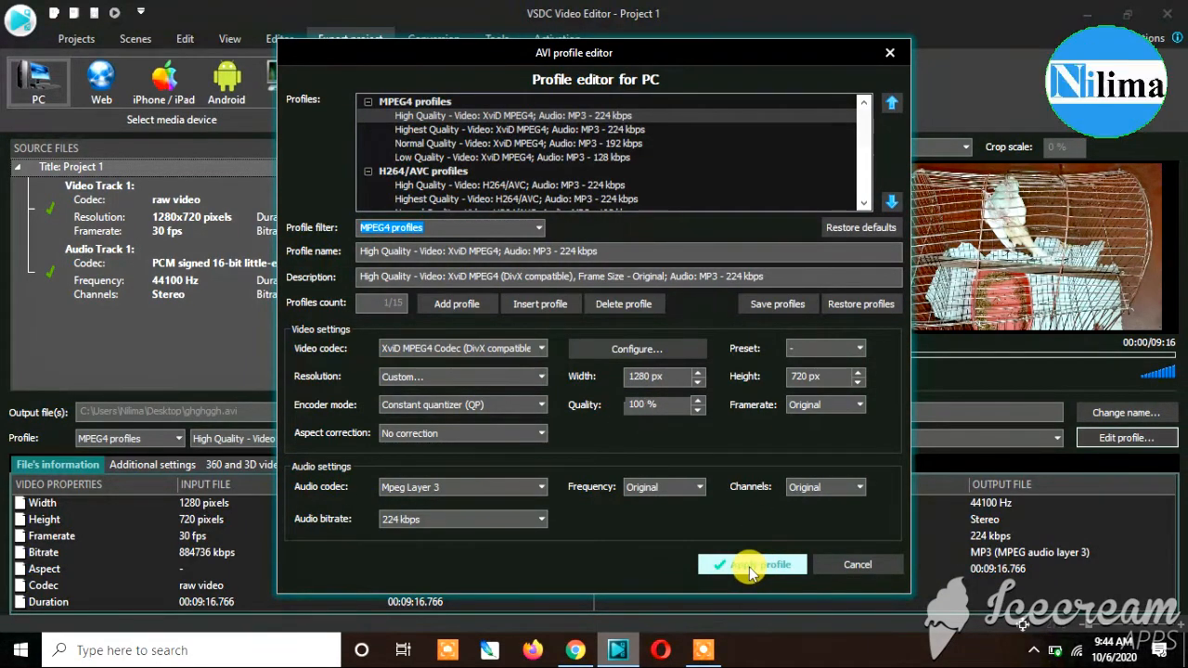
click(752, 566)
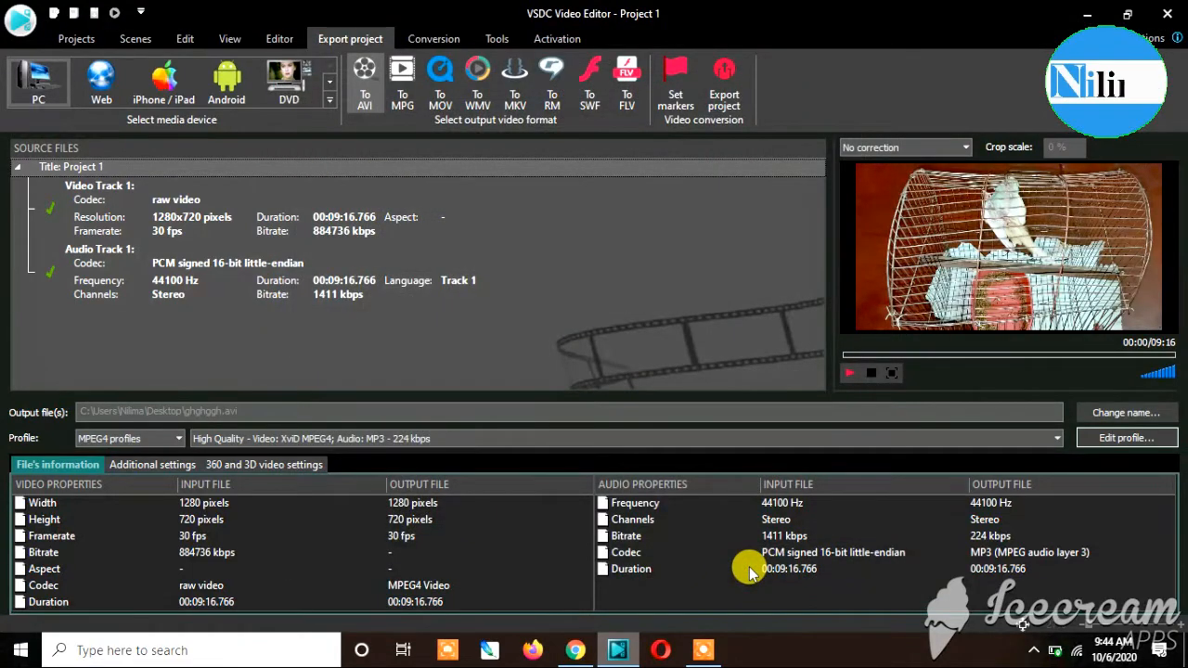
- Start exporting the project to AVI and continue without the premium features
click(723, 83)
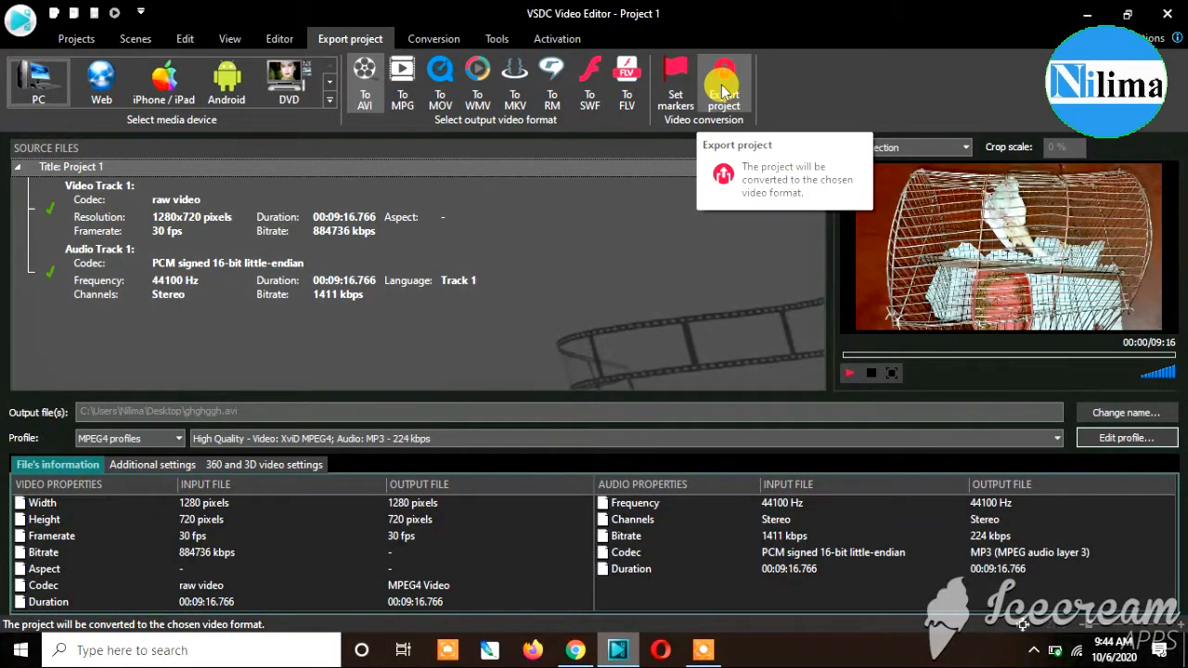
click(724, 80)
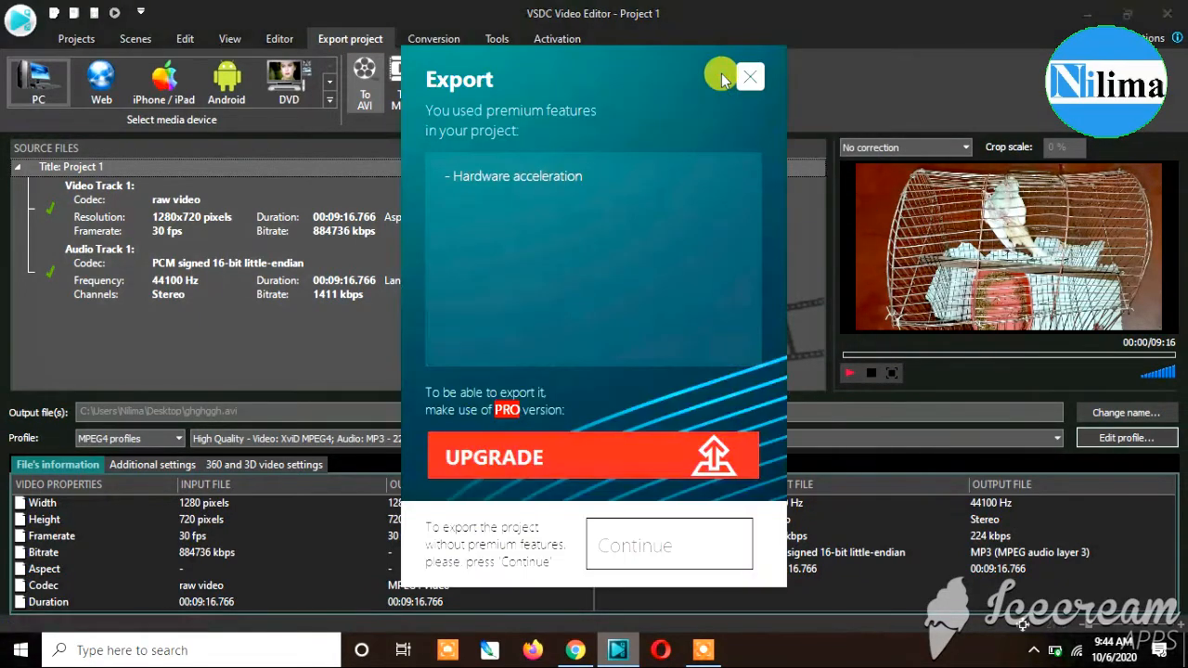
click(663, 546)
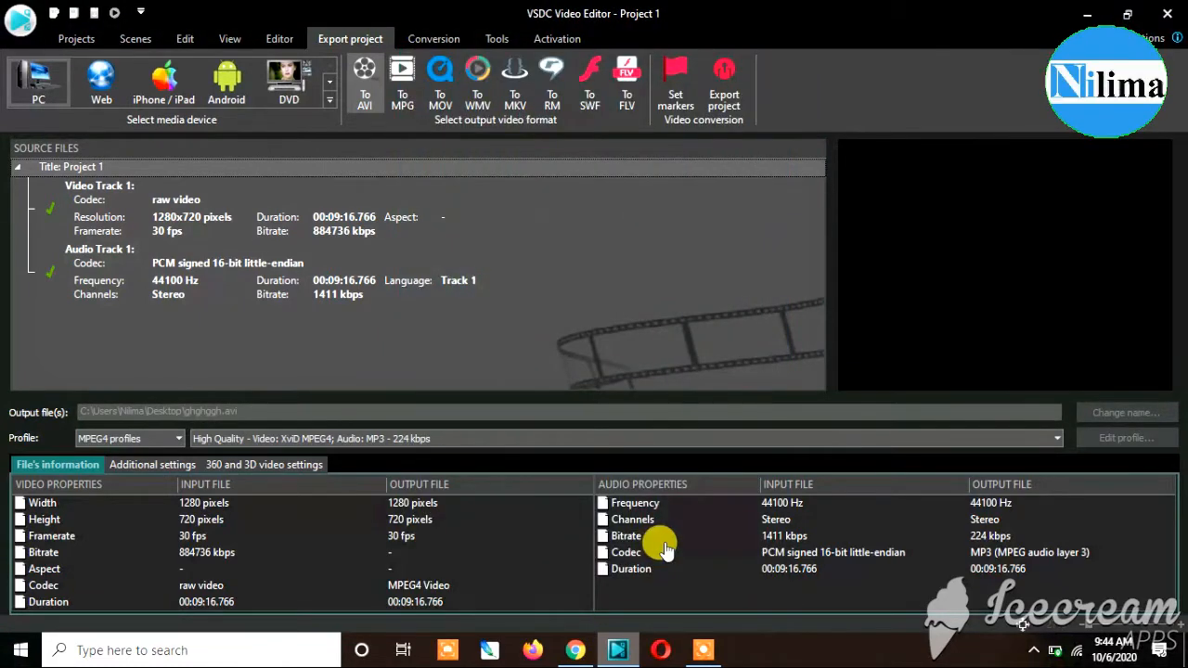